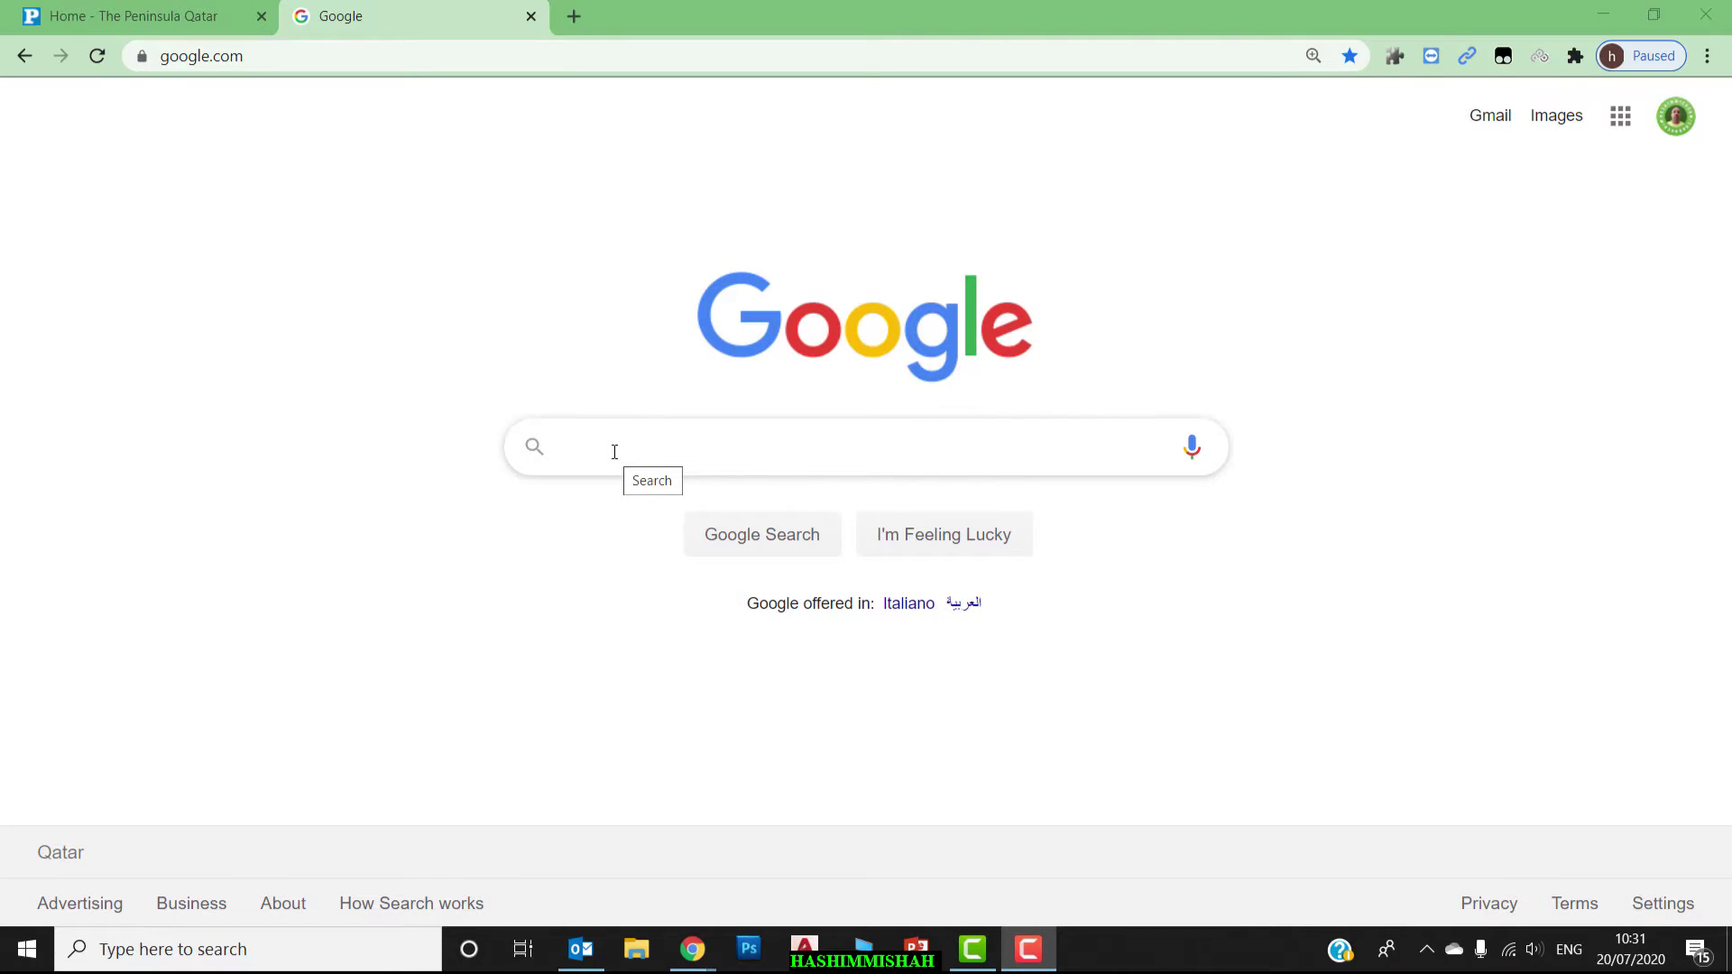
click(614, 452)
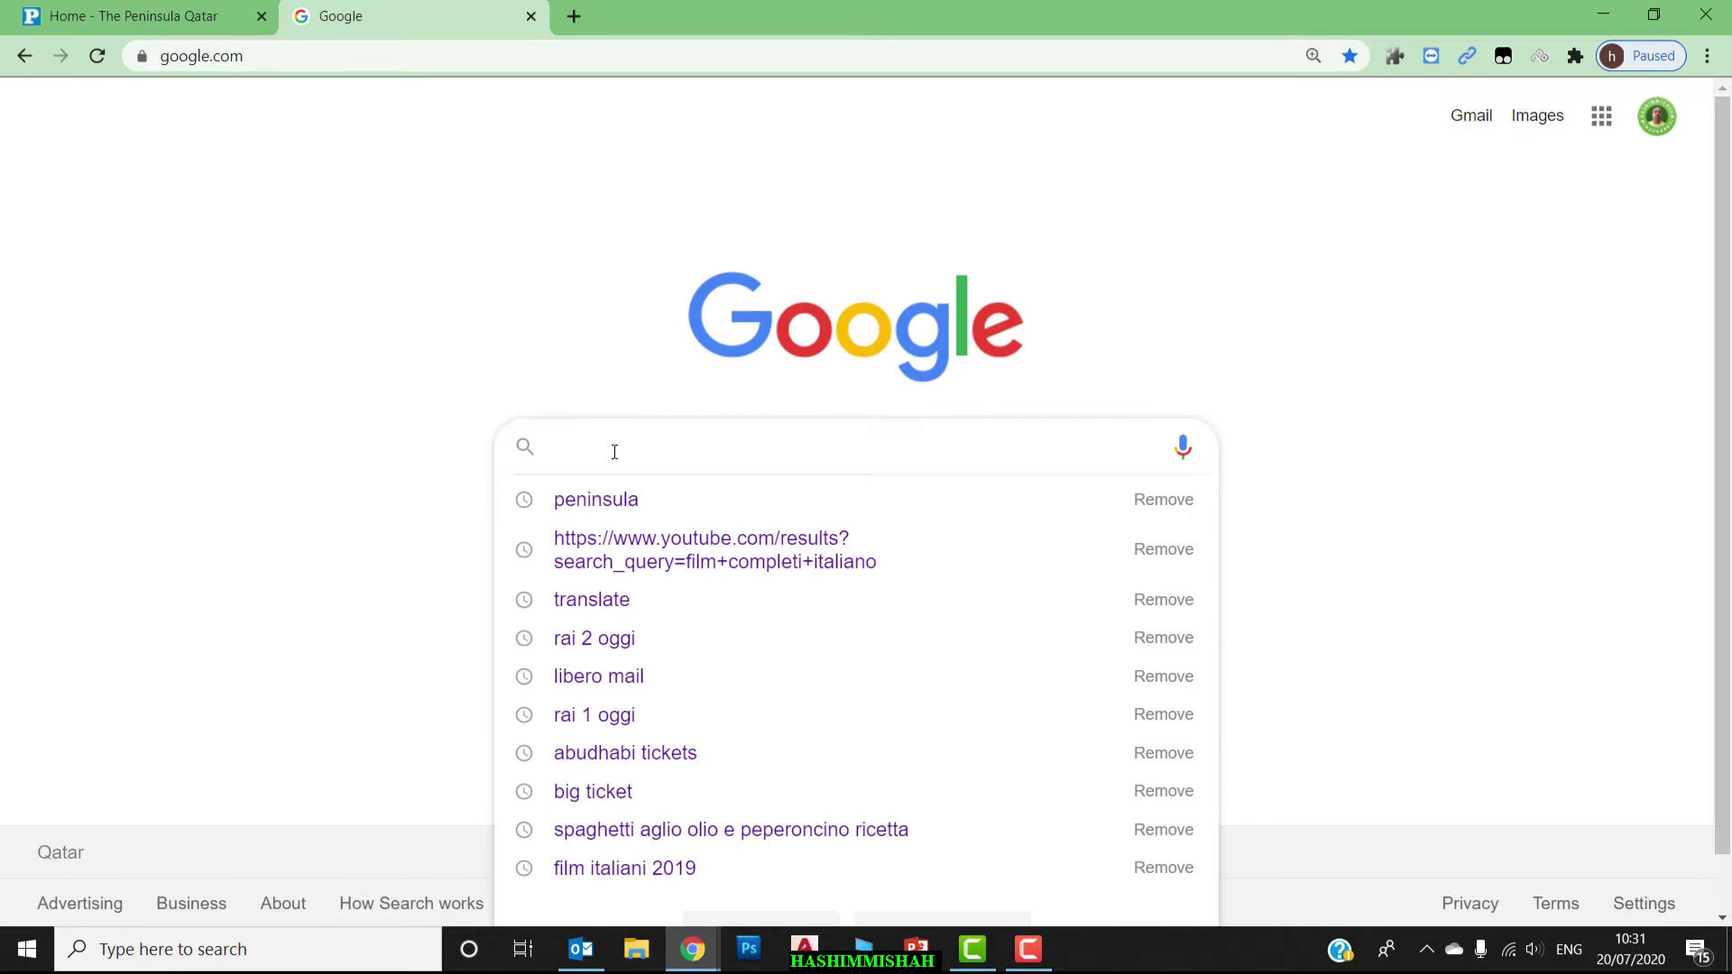
text(www.gov.q)
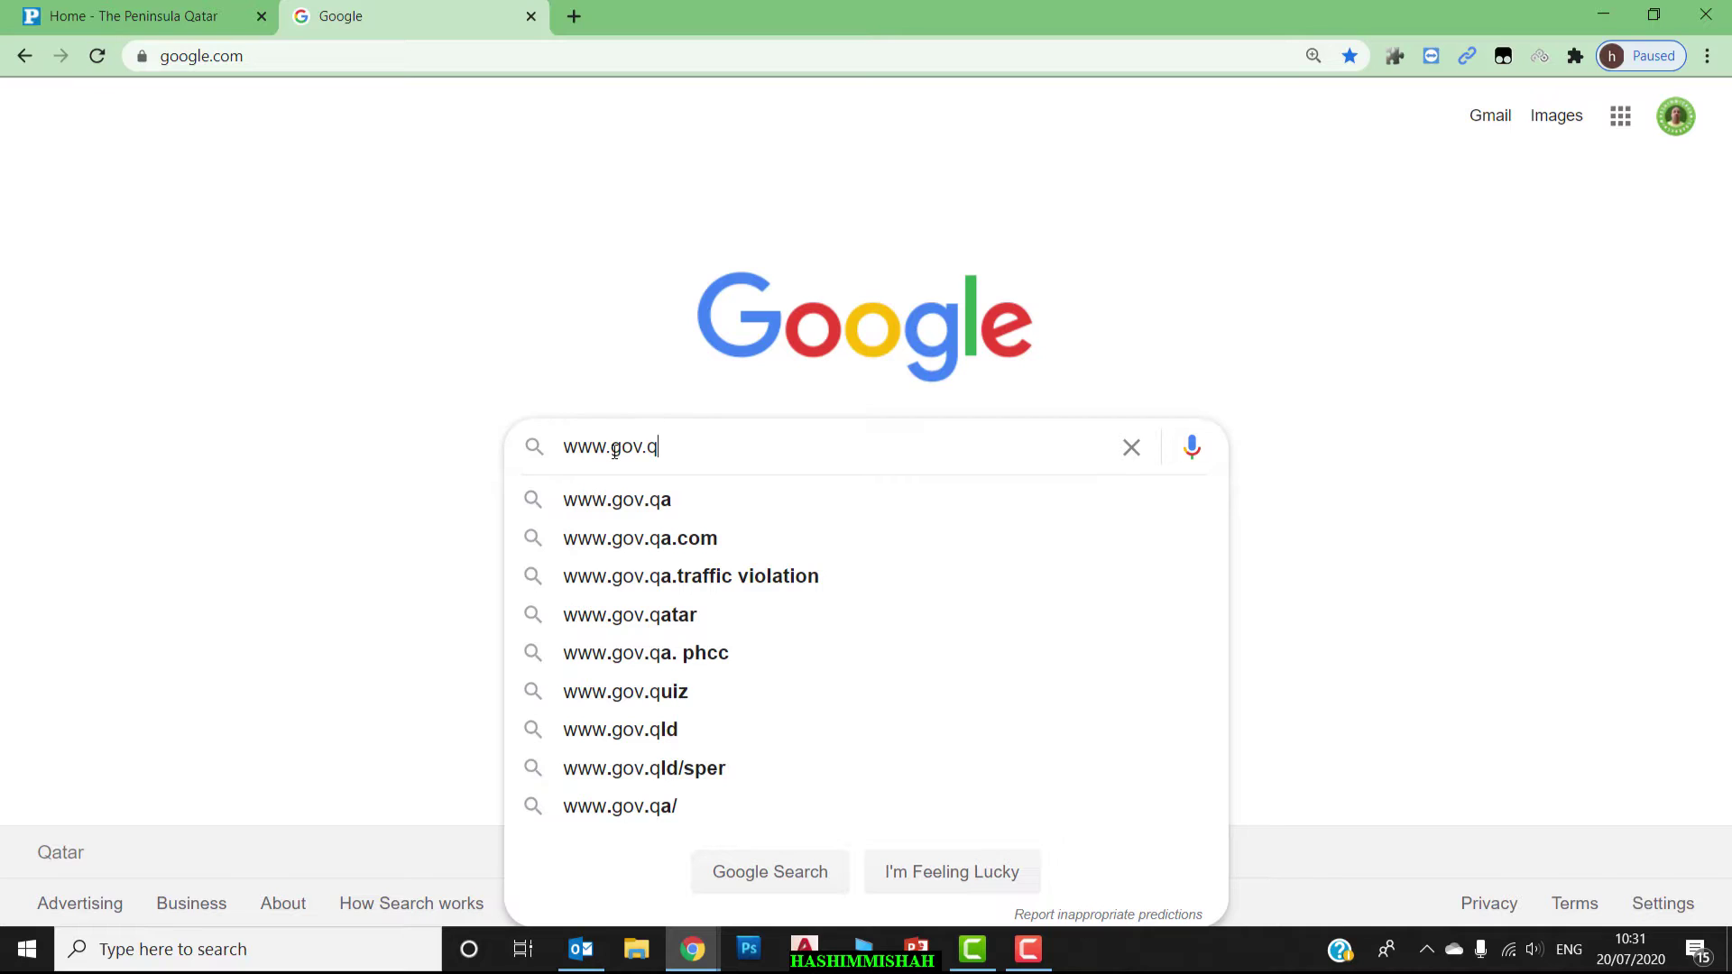
click(673, 508)
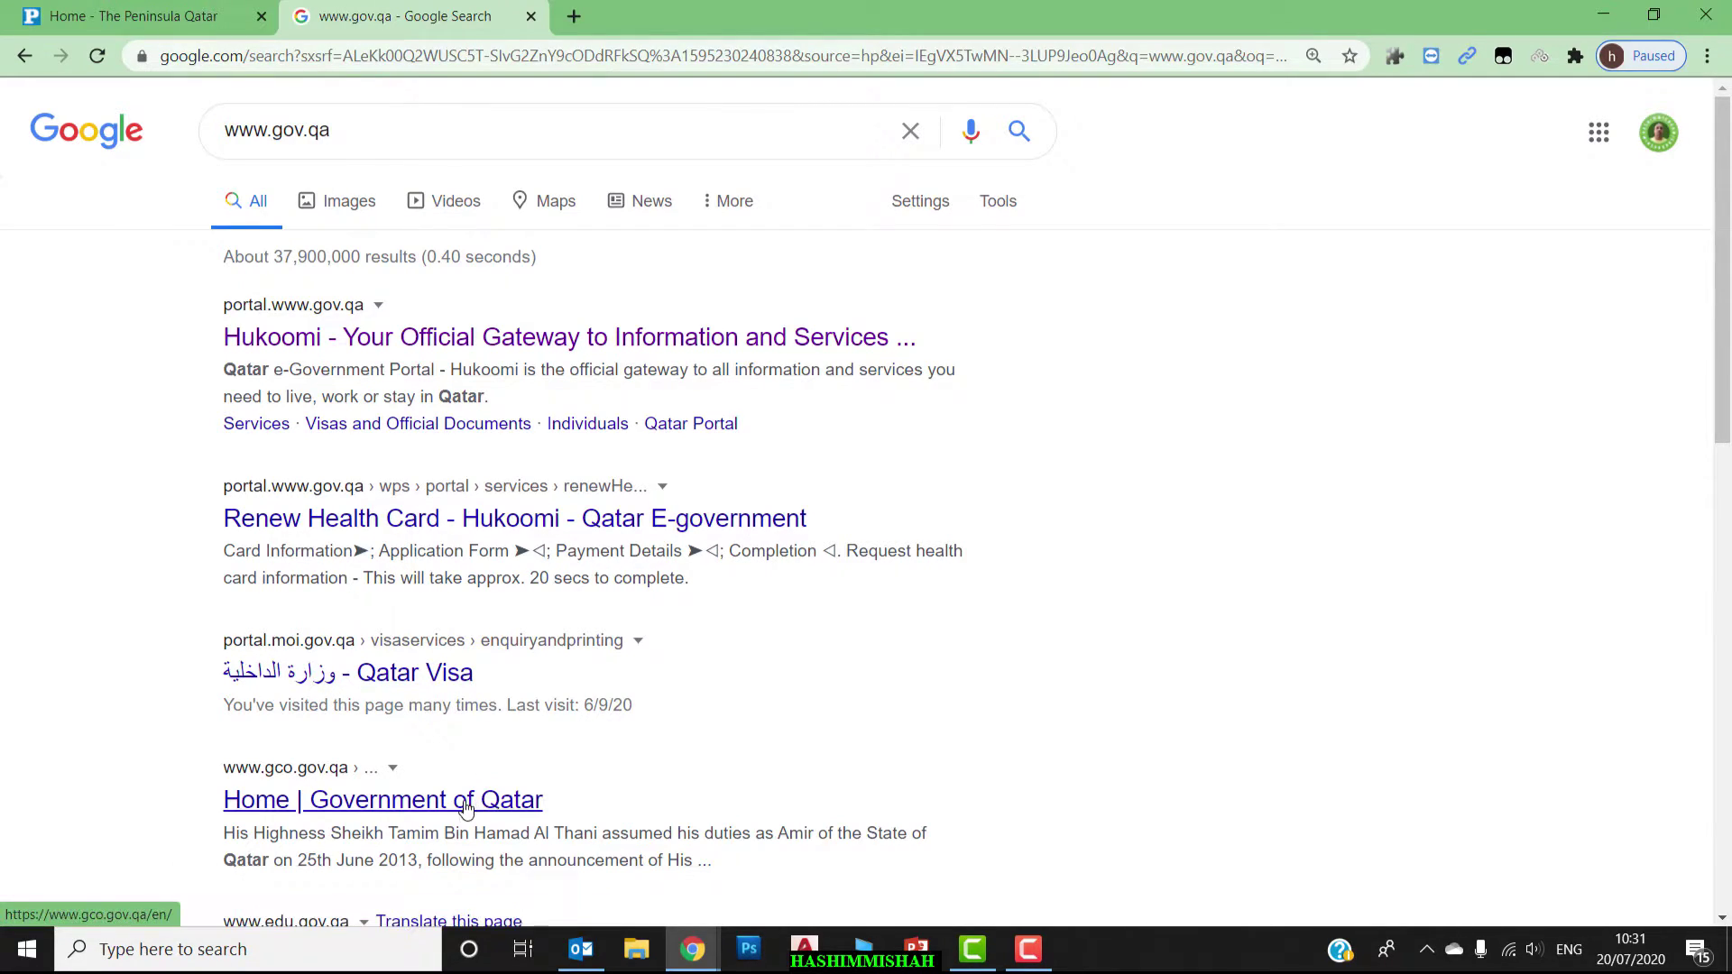
Open the MOI Qatar Visa result, go to the portal home and open Inquiries services.
click(420, 683)
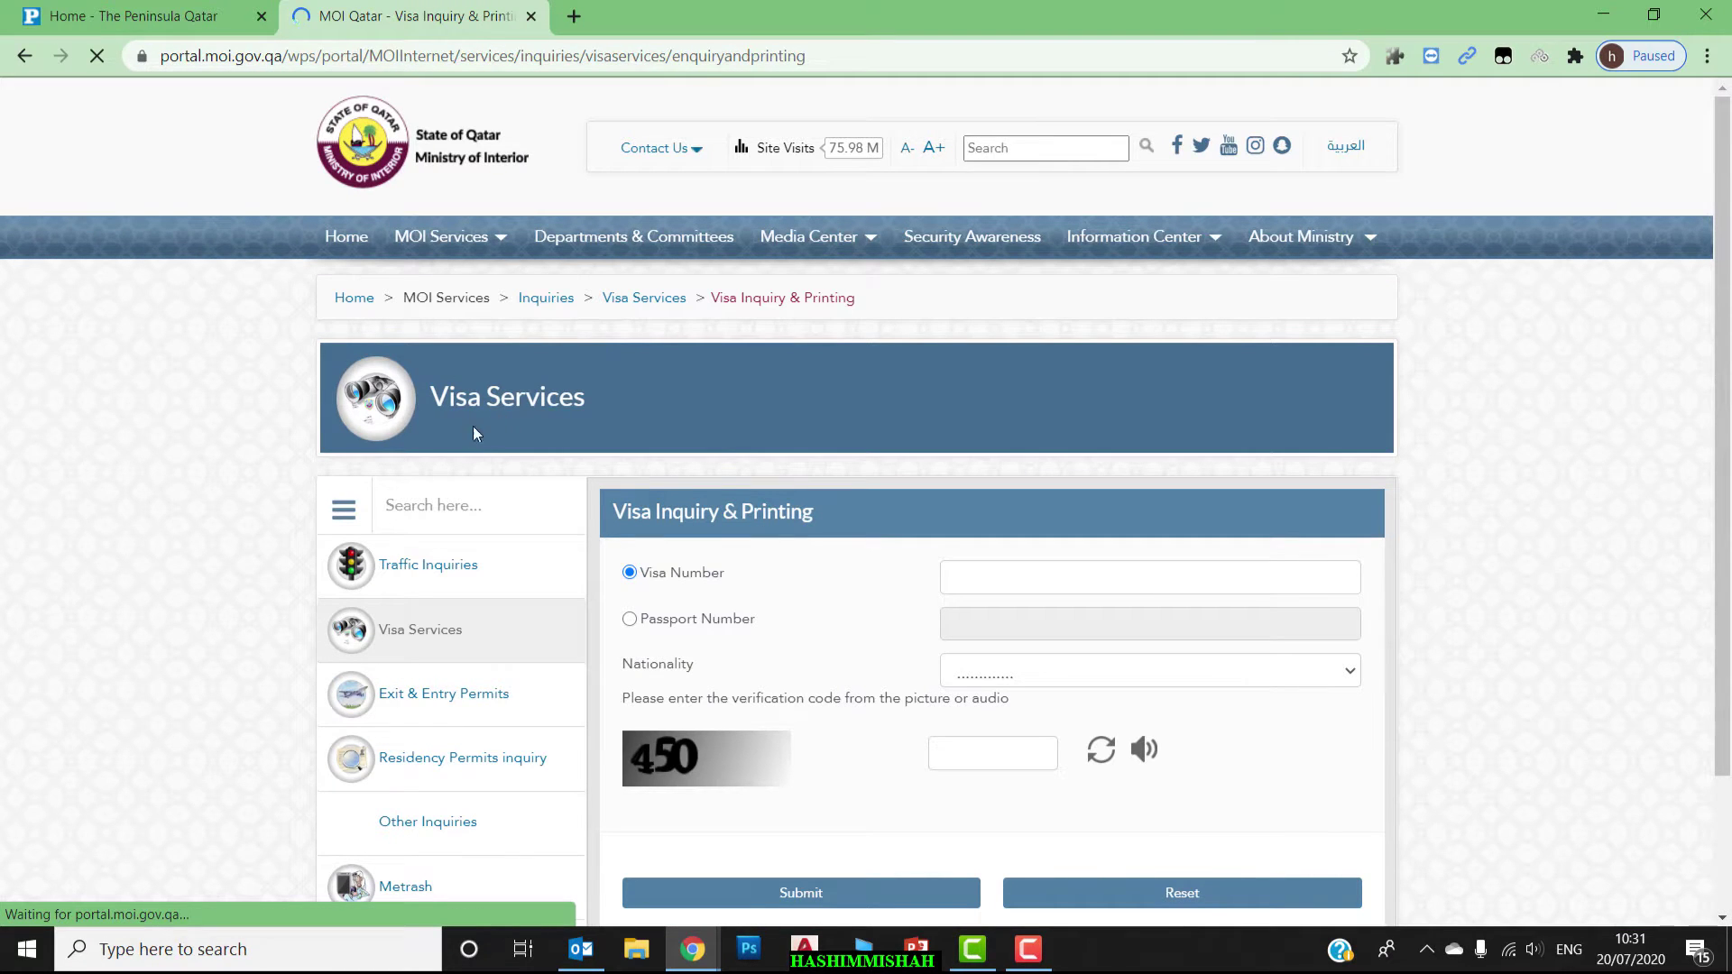
click(336, 235)
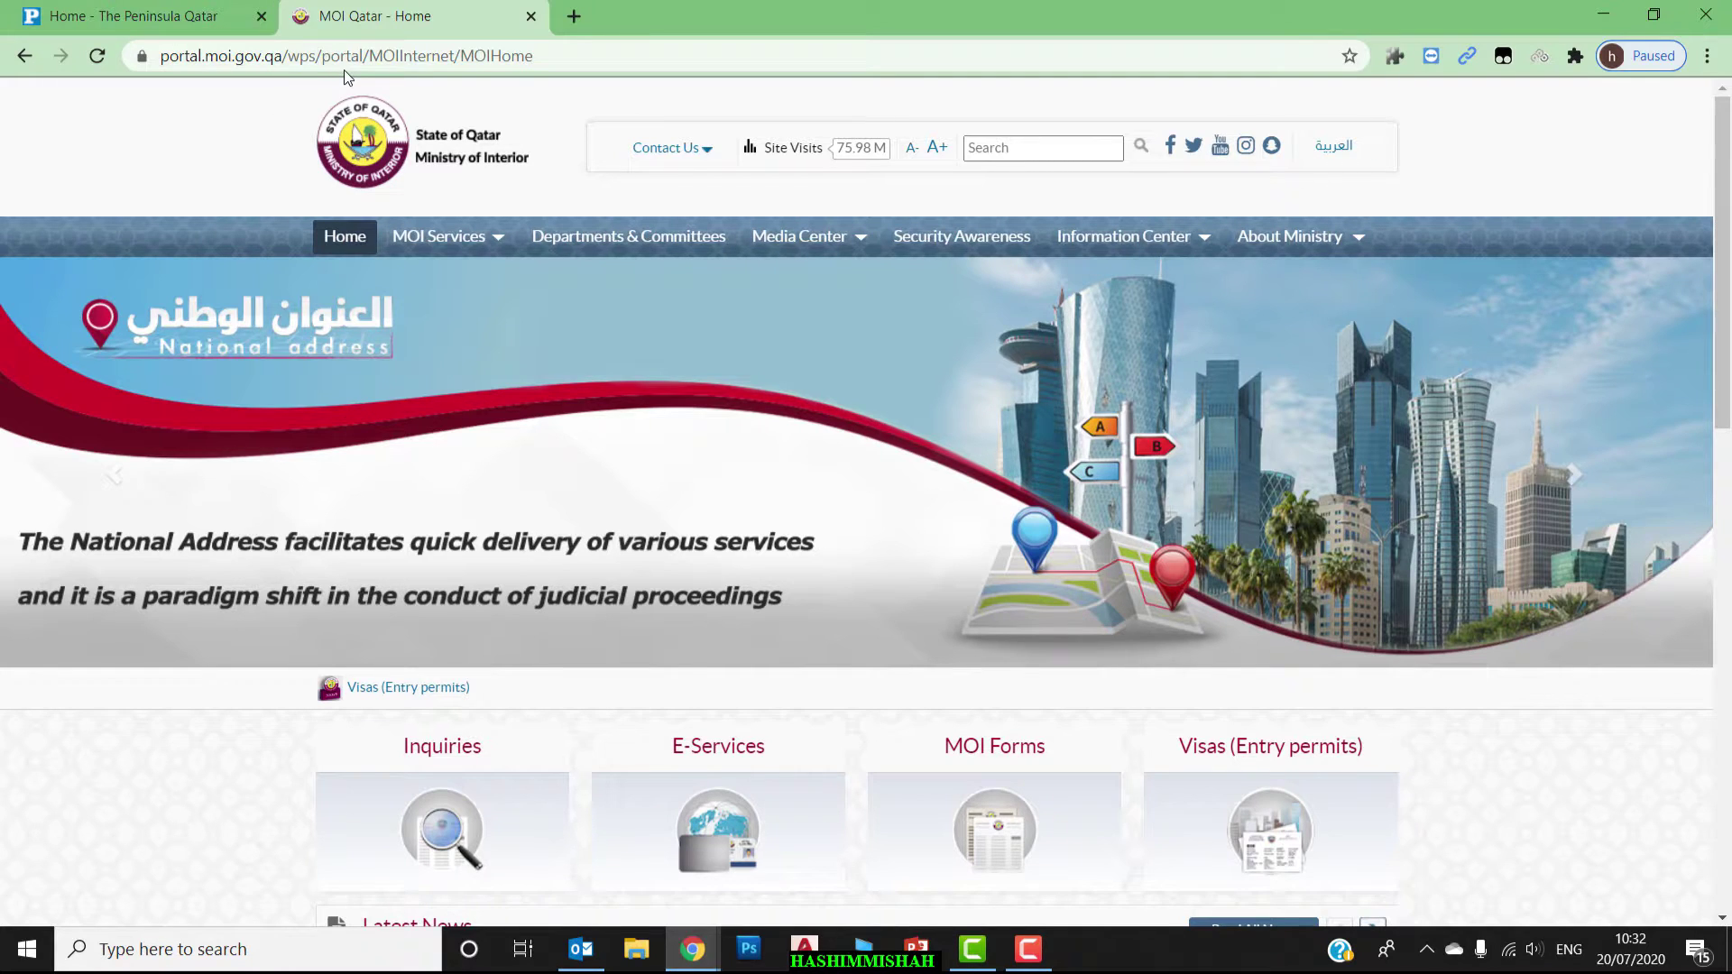
drag(1723, 275, 1687, 416)
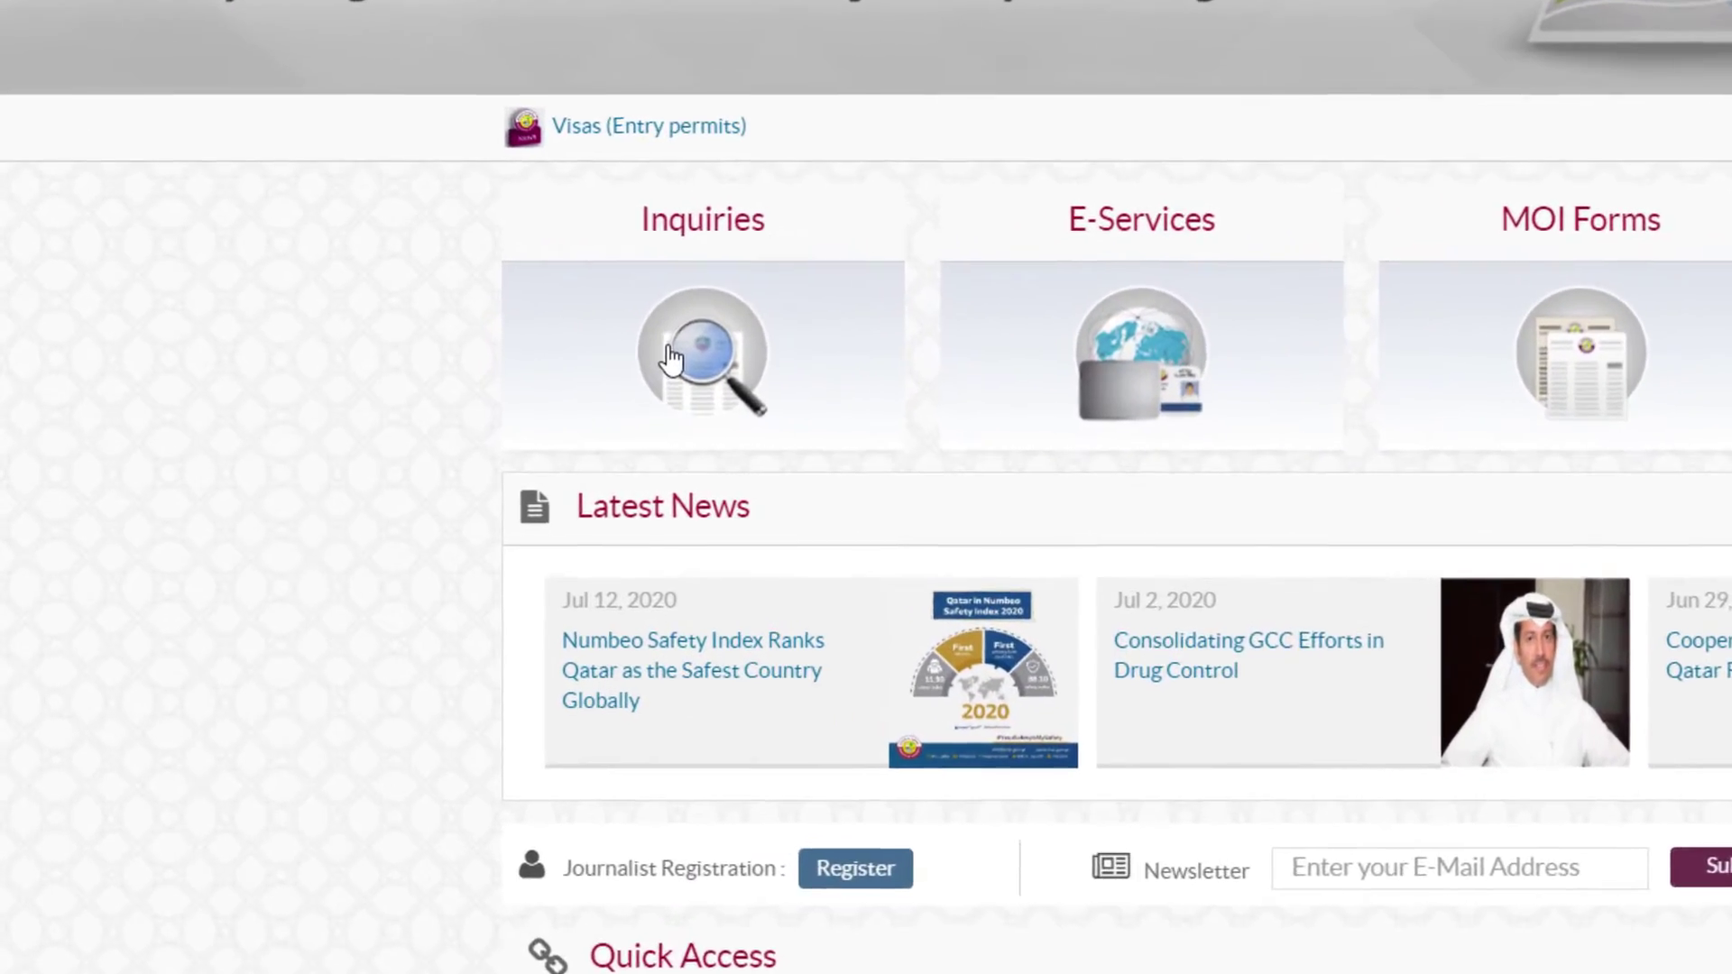
click(442, 402)
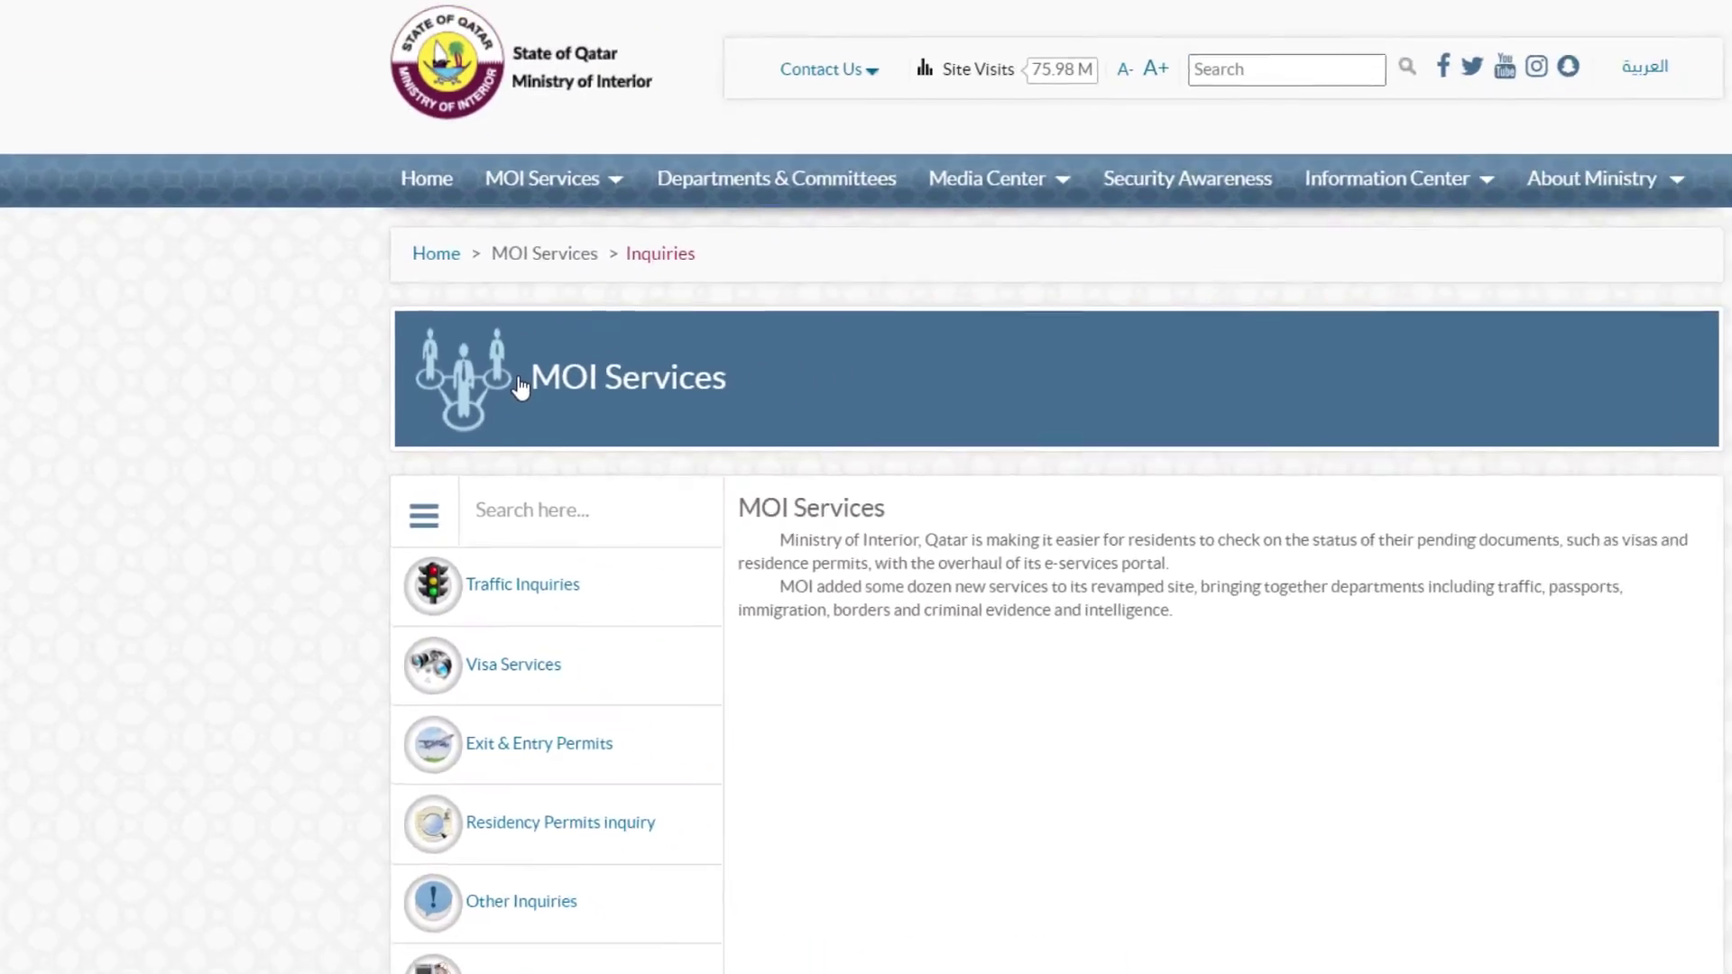
scroll(532, 384, down, 1)
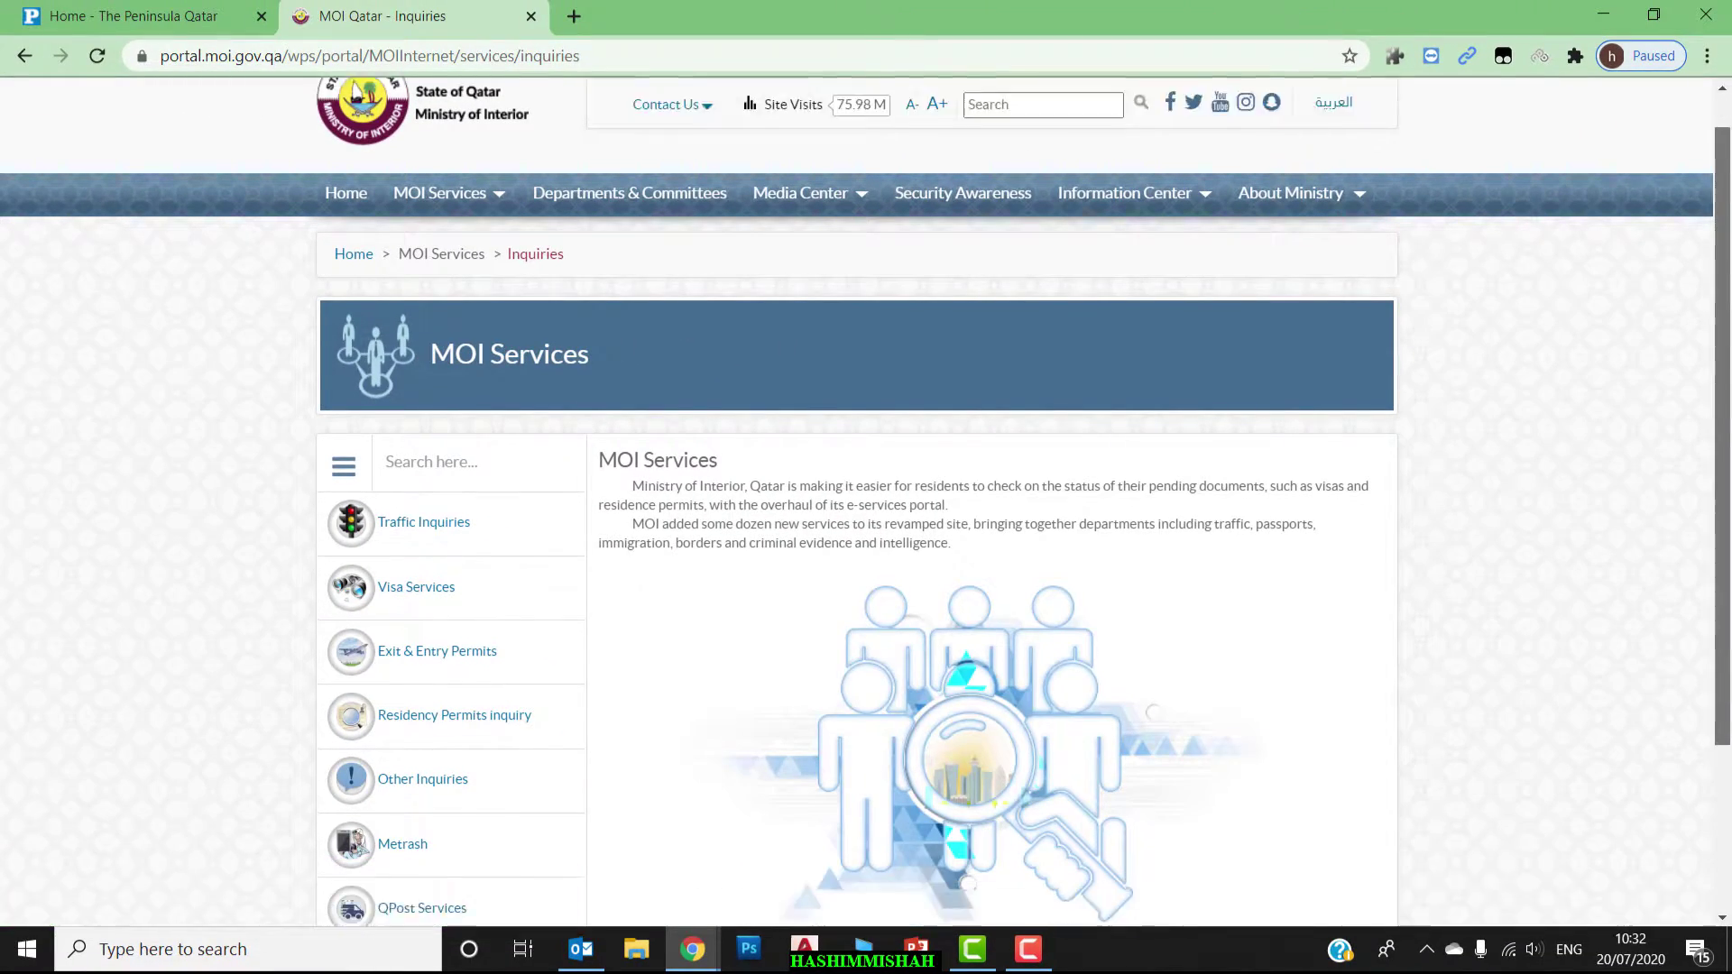
scroll(1597, 441, down, 2)
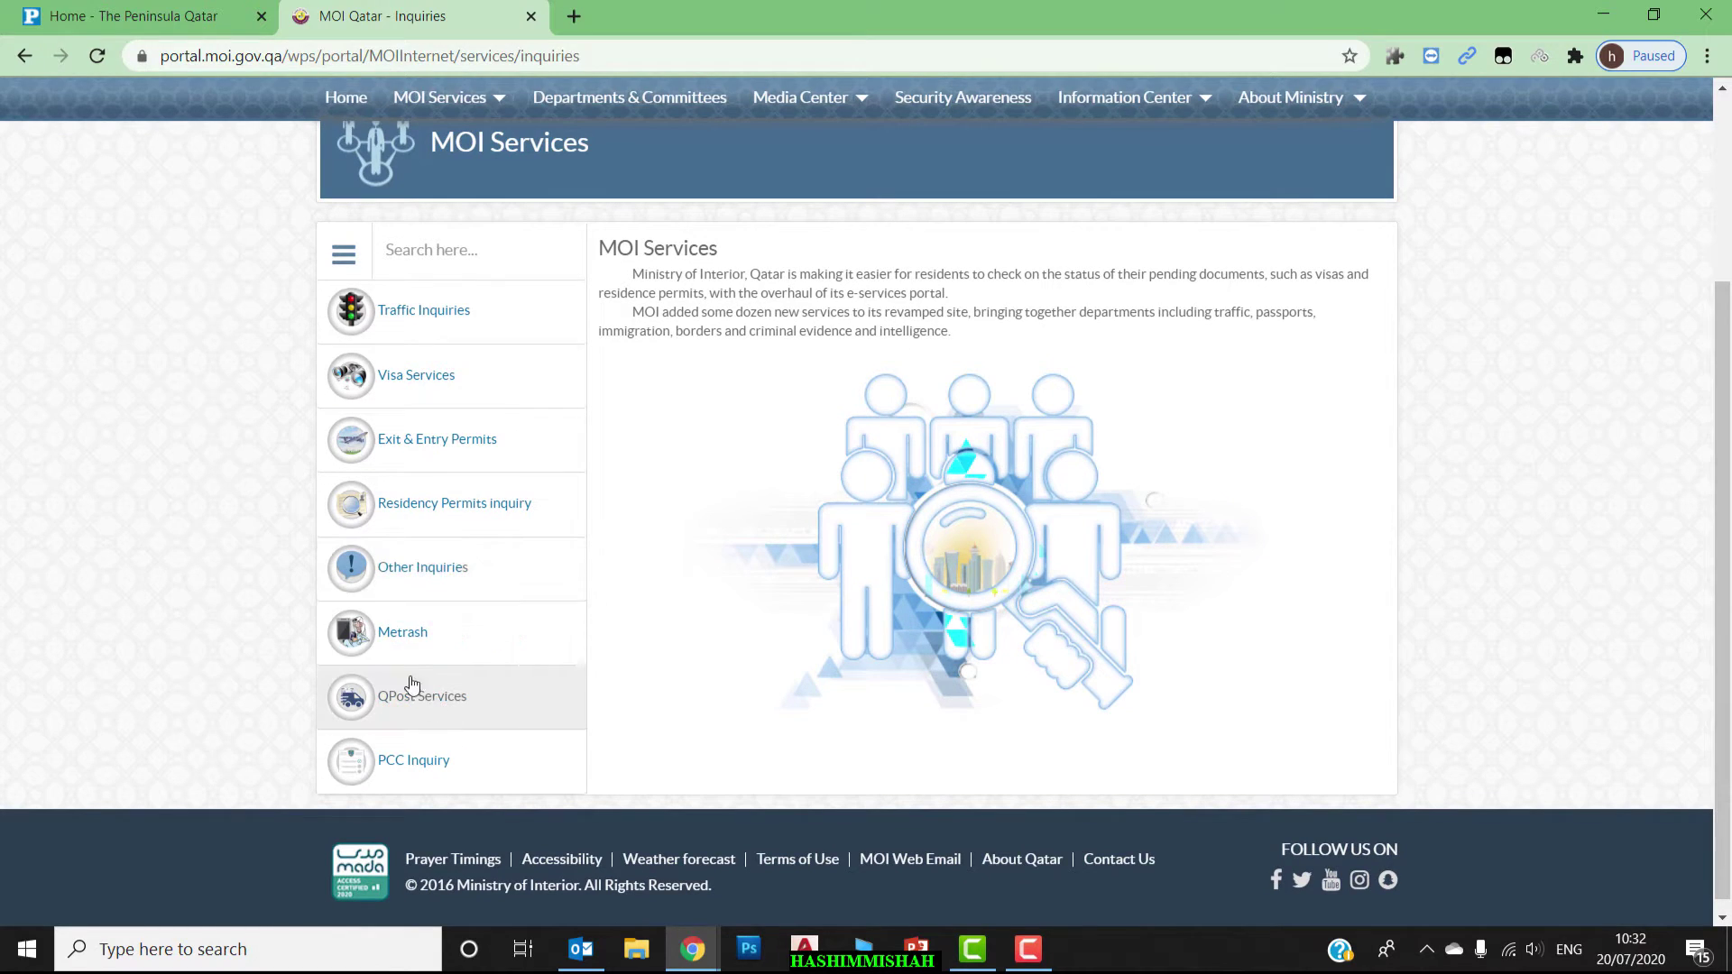
Go to Metrash services and open the Metrash for Individuals subscription form.
click(403, 636)
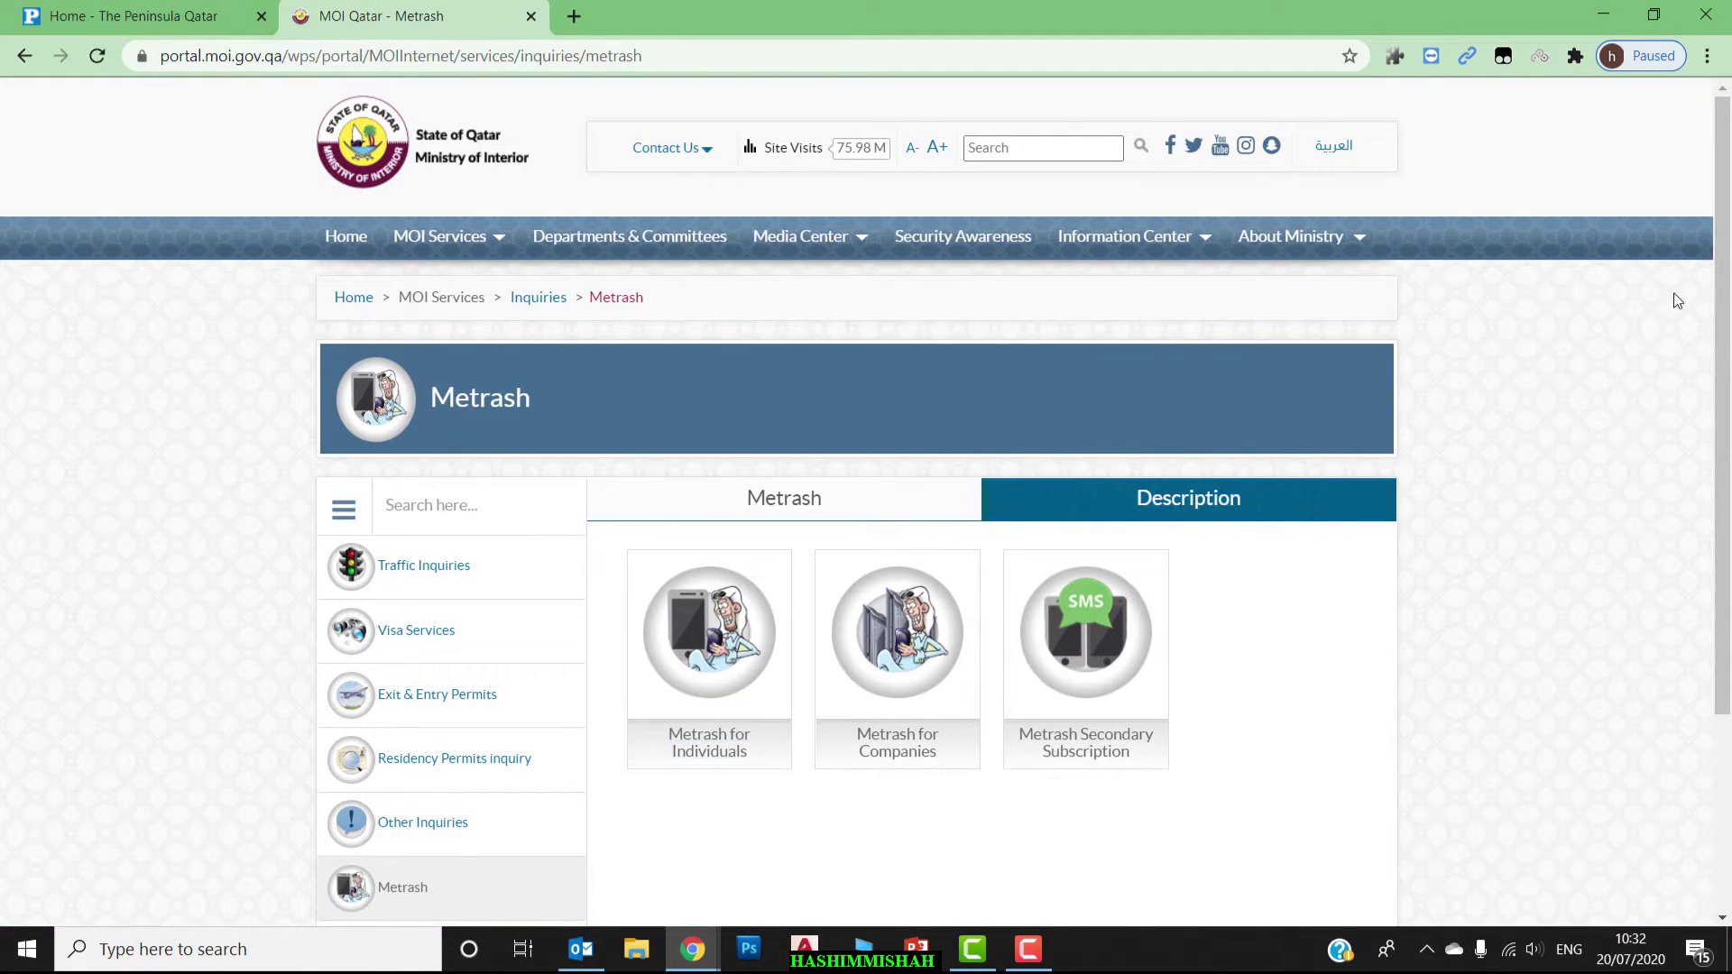
drag(1725, 298, 1729, 495)
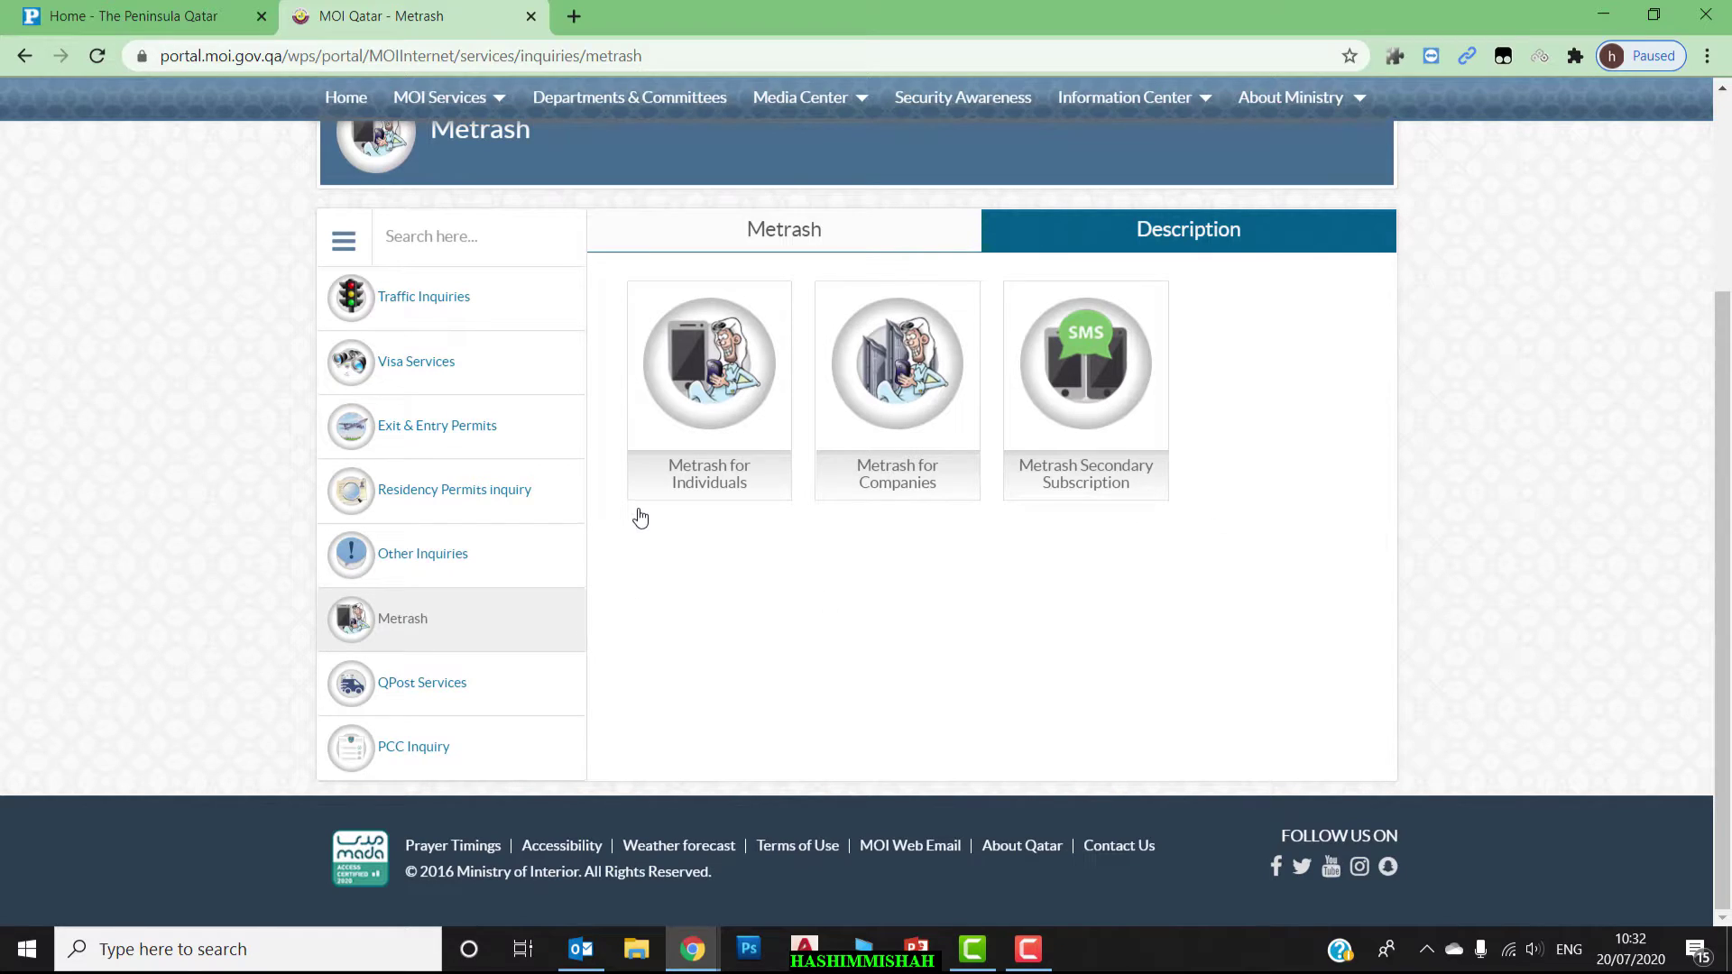
click(688, 483)
scroll(1722, 297, down, 2)
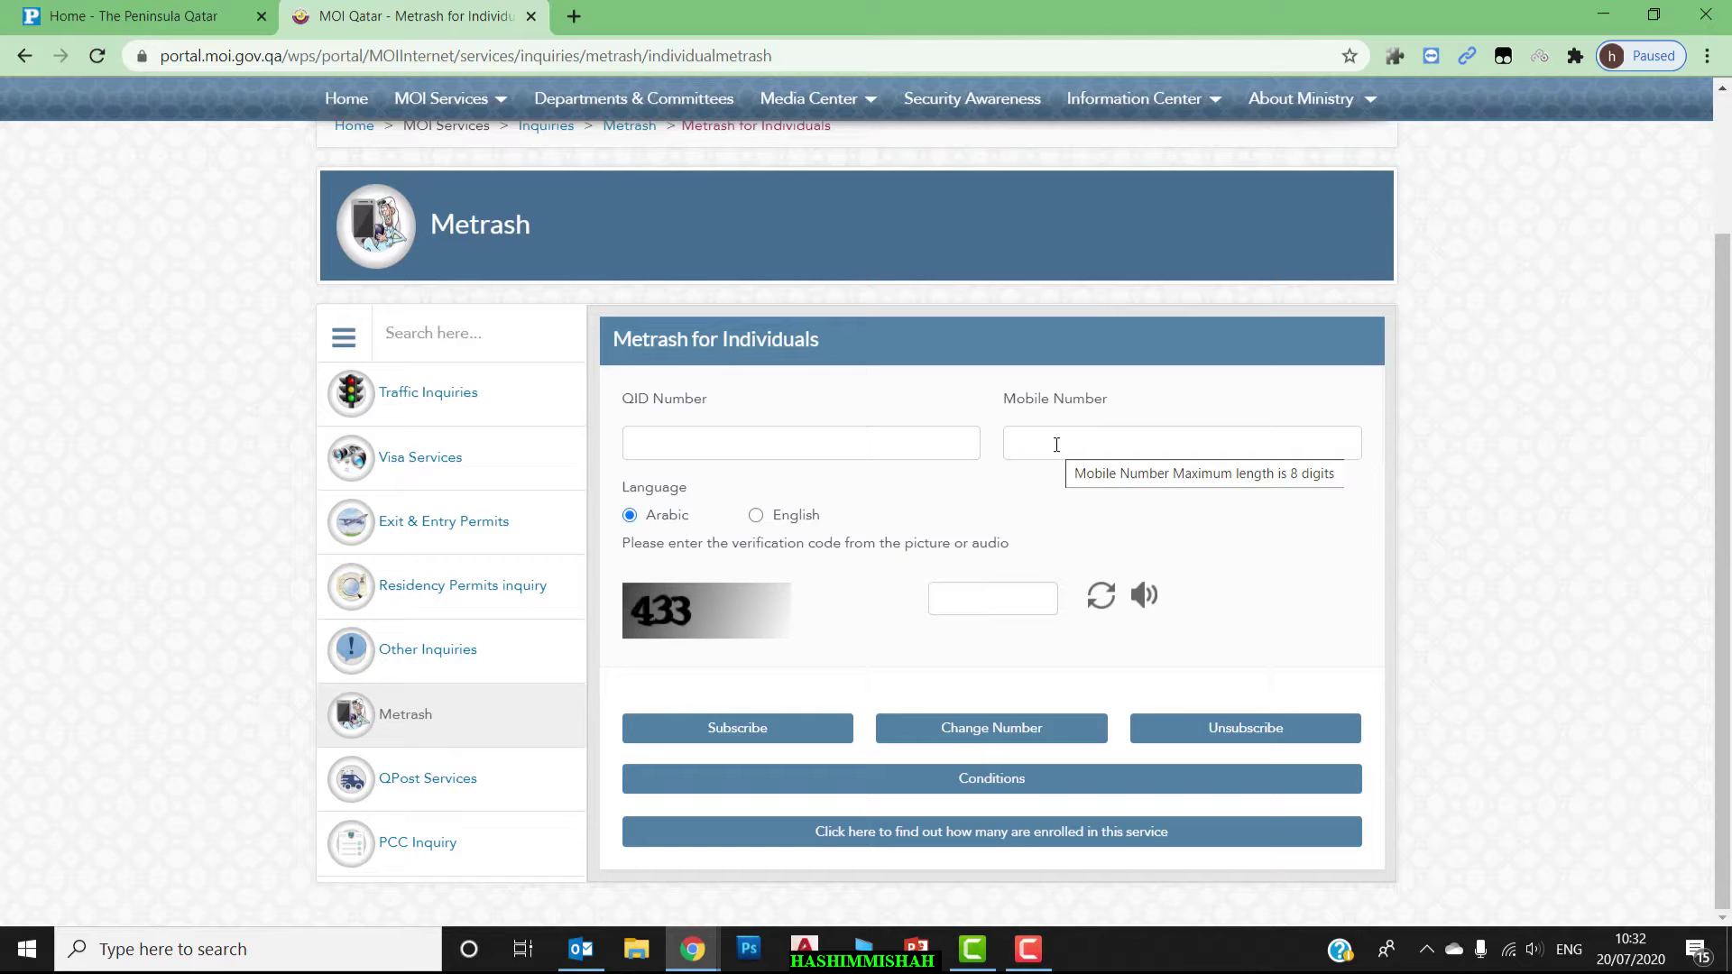
Fill the QID number and mobile number fields from saved autofill entries.
click(865, 452)
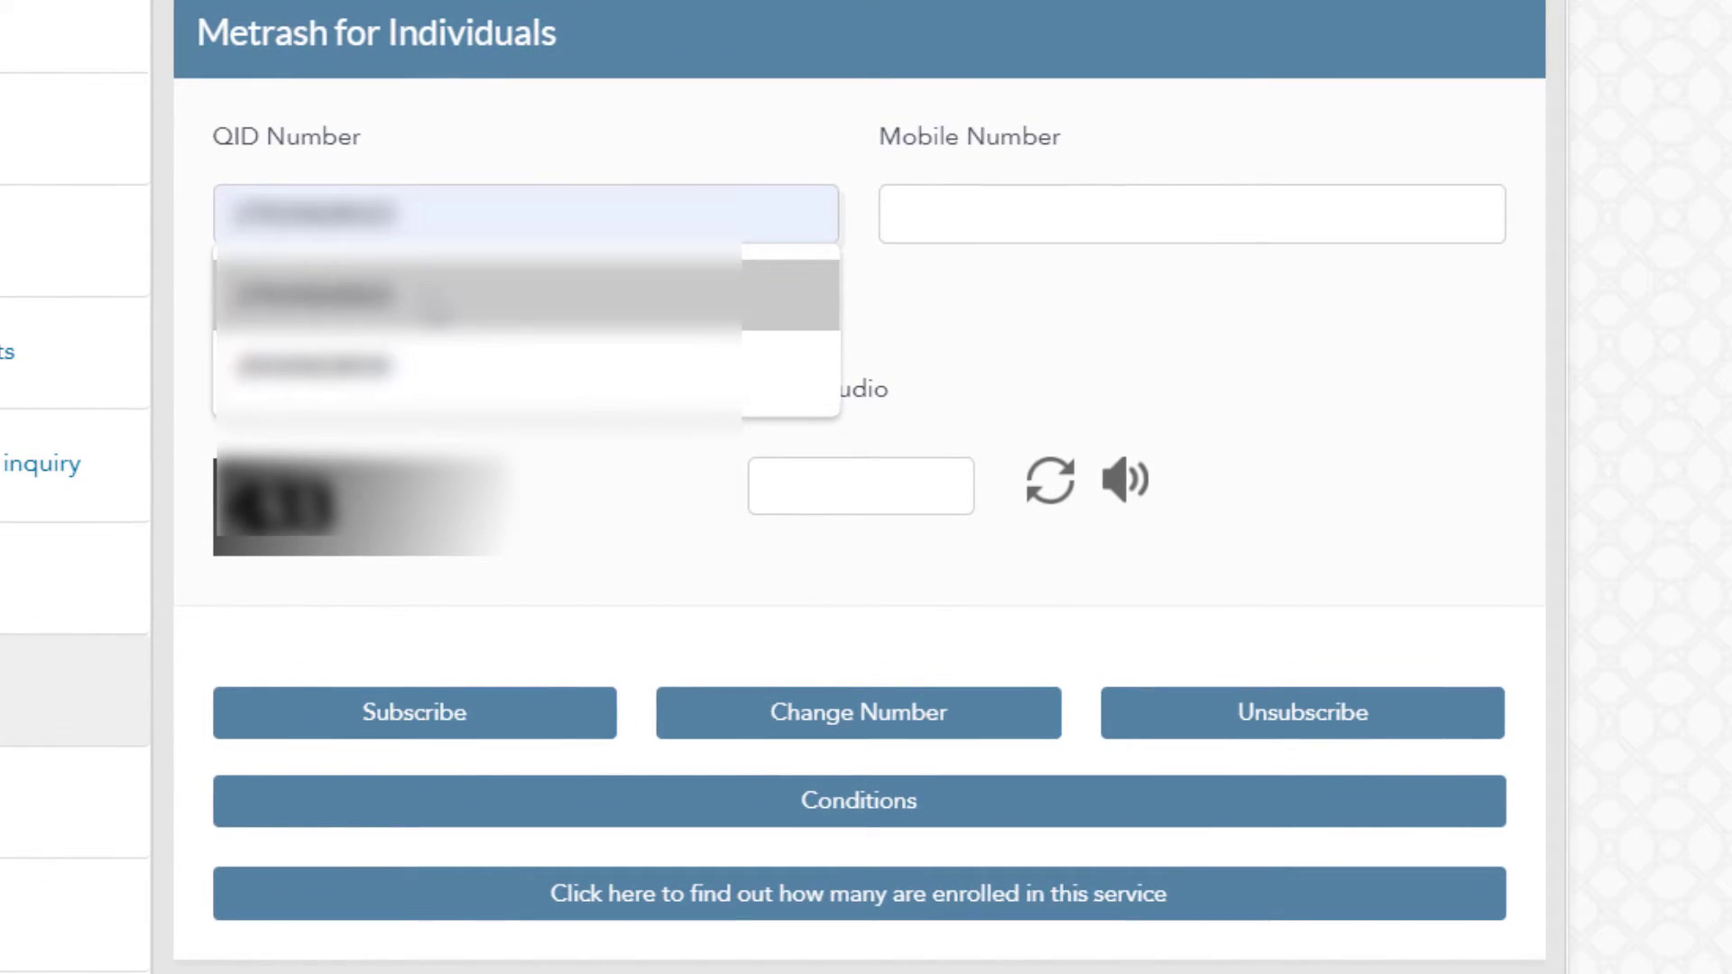
click(436, 309)
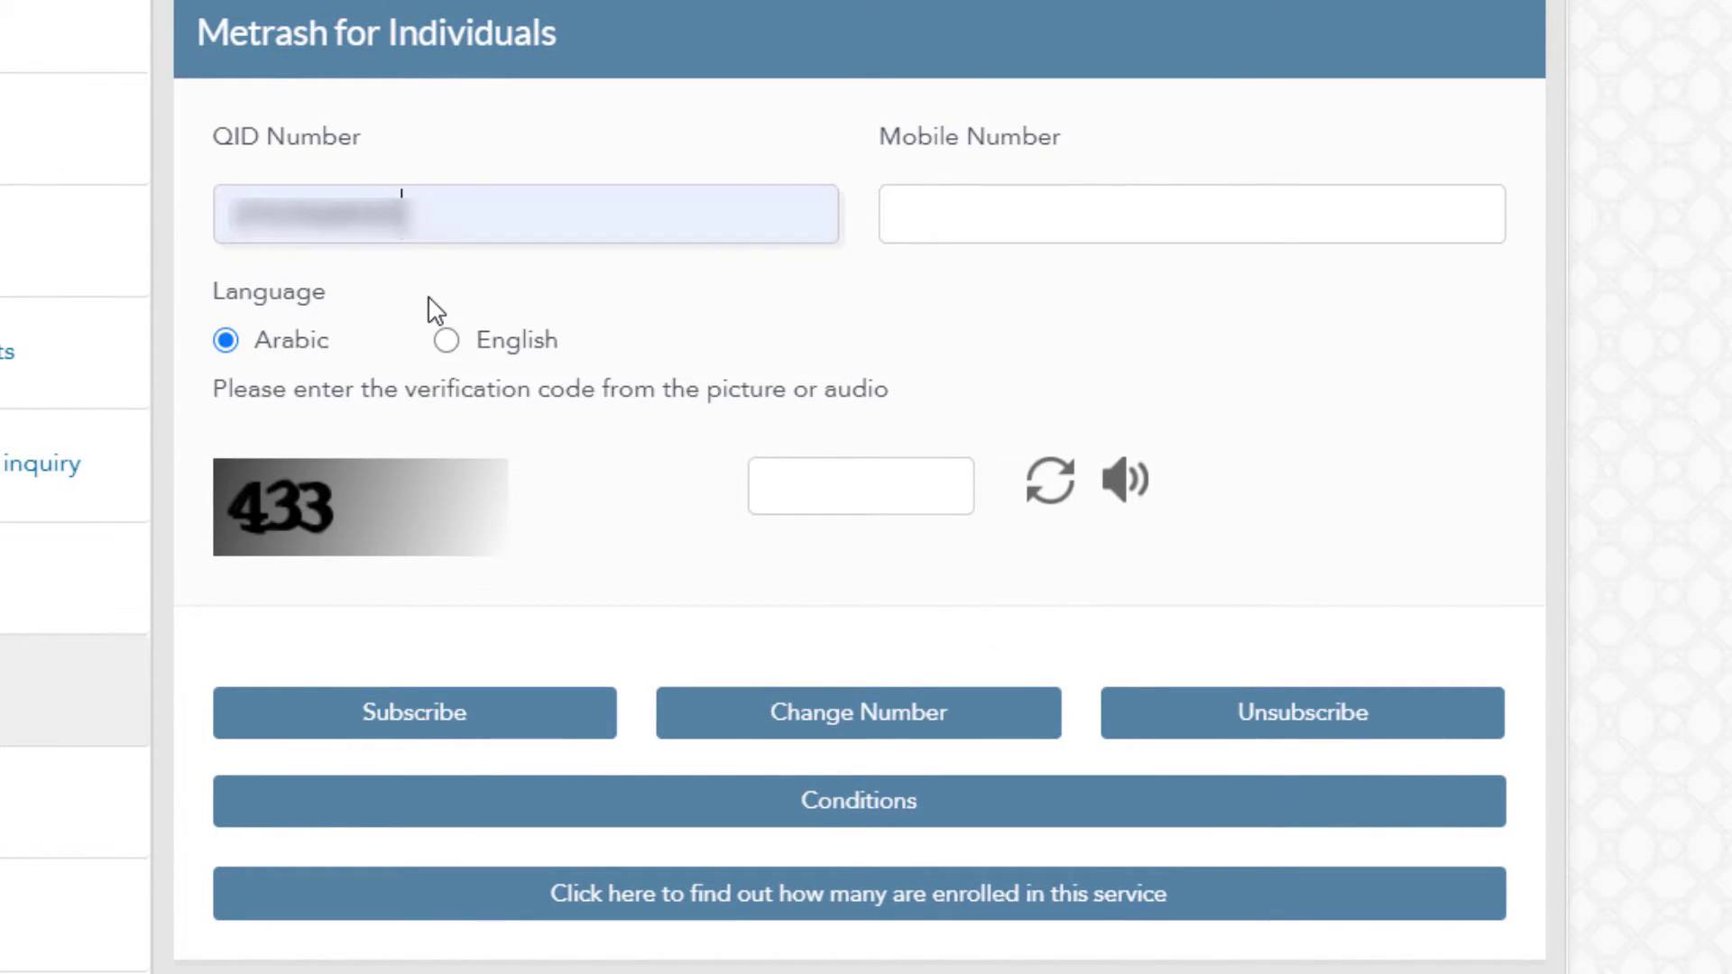
click(964, 225)
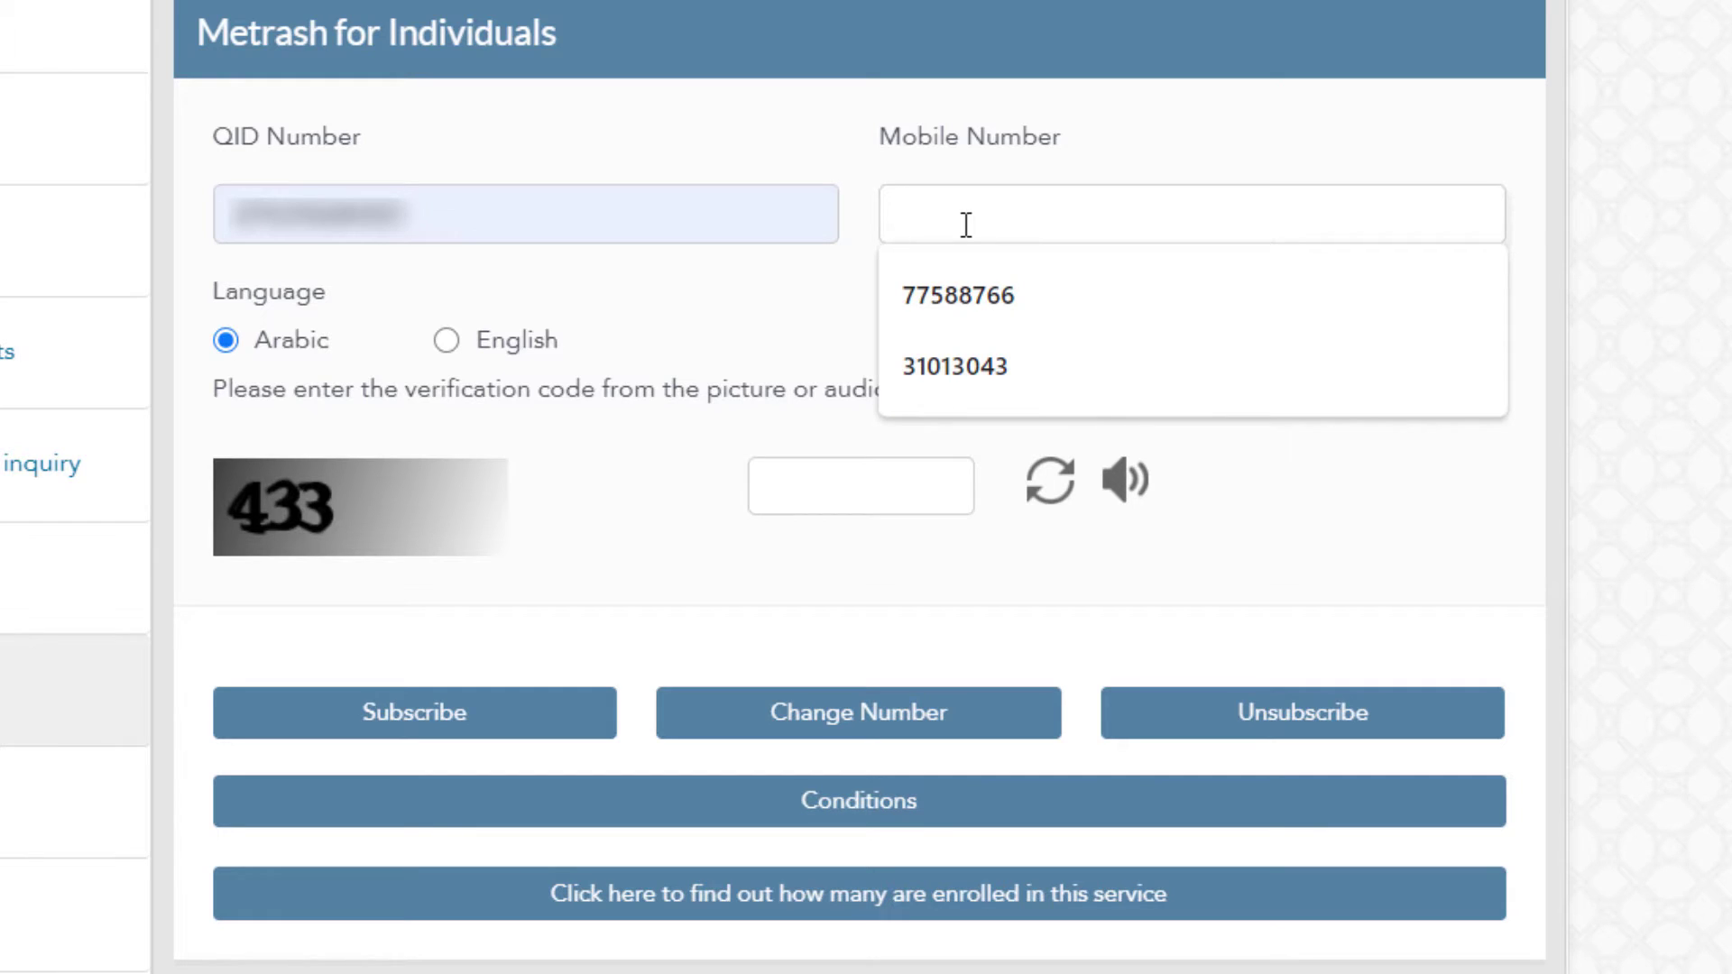
click(1025, 298)
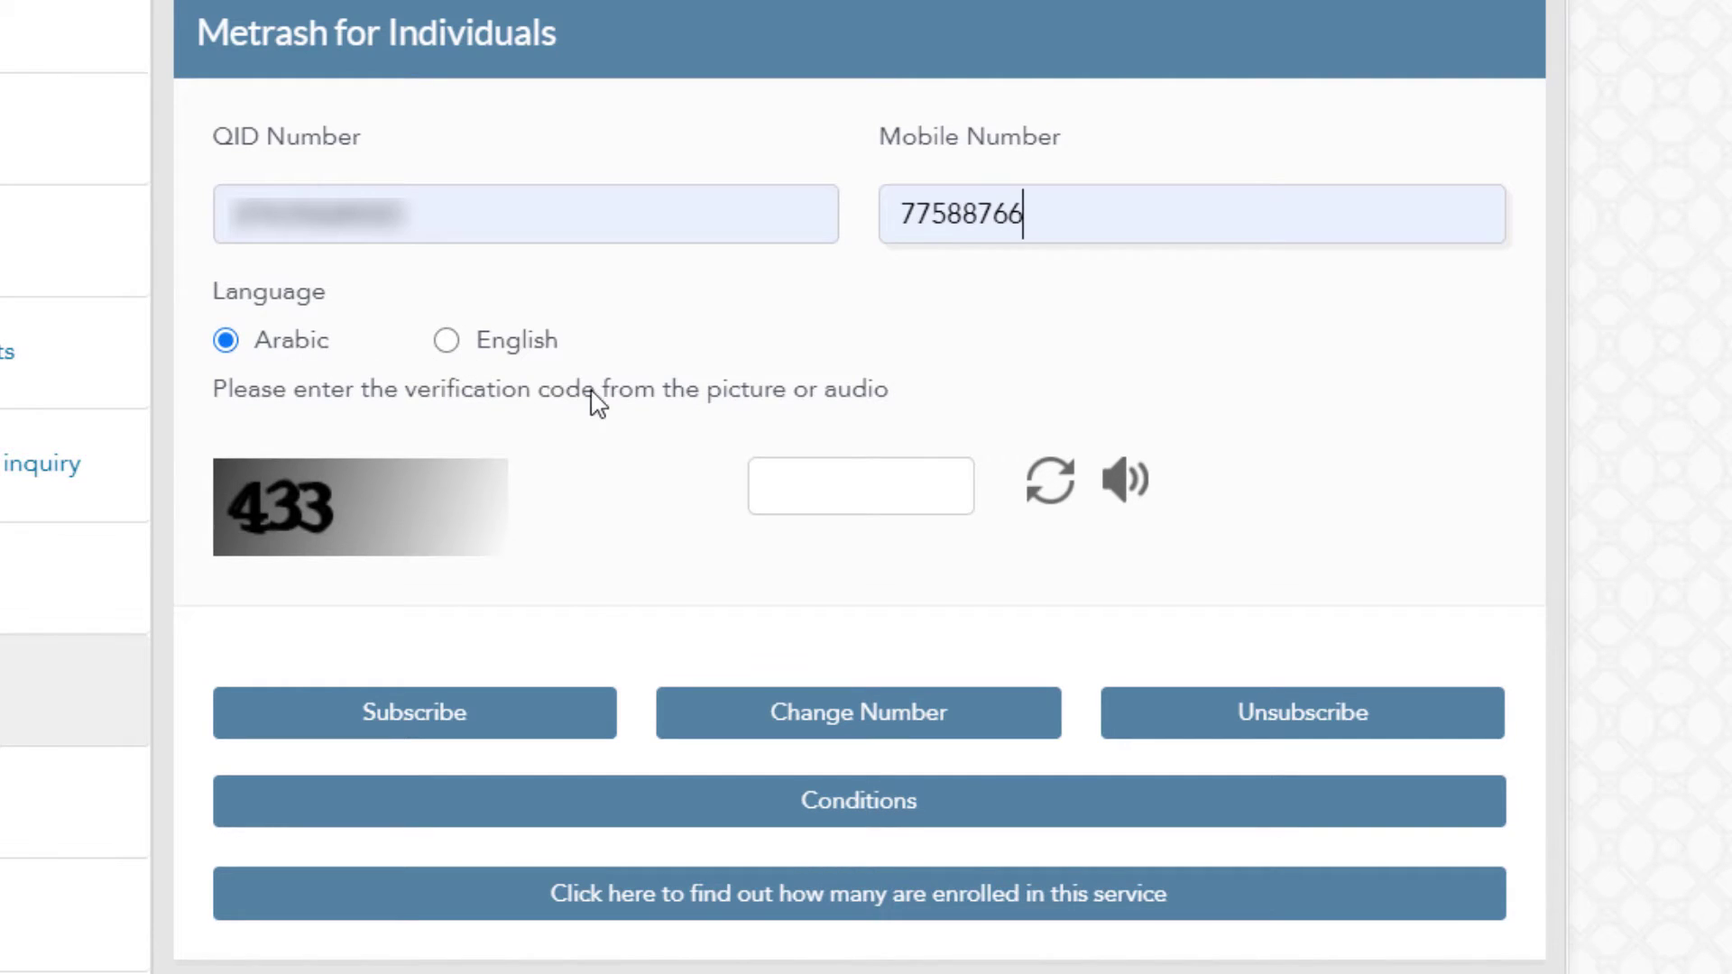
Choose English as the message language and enter verification code 433.
click(449, 340)
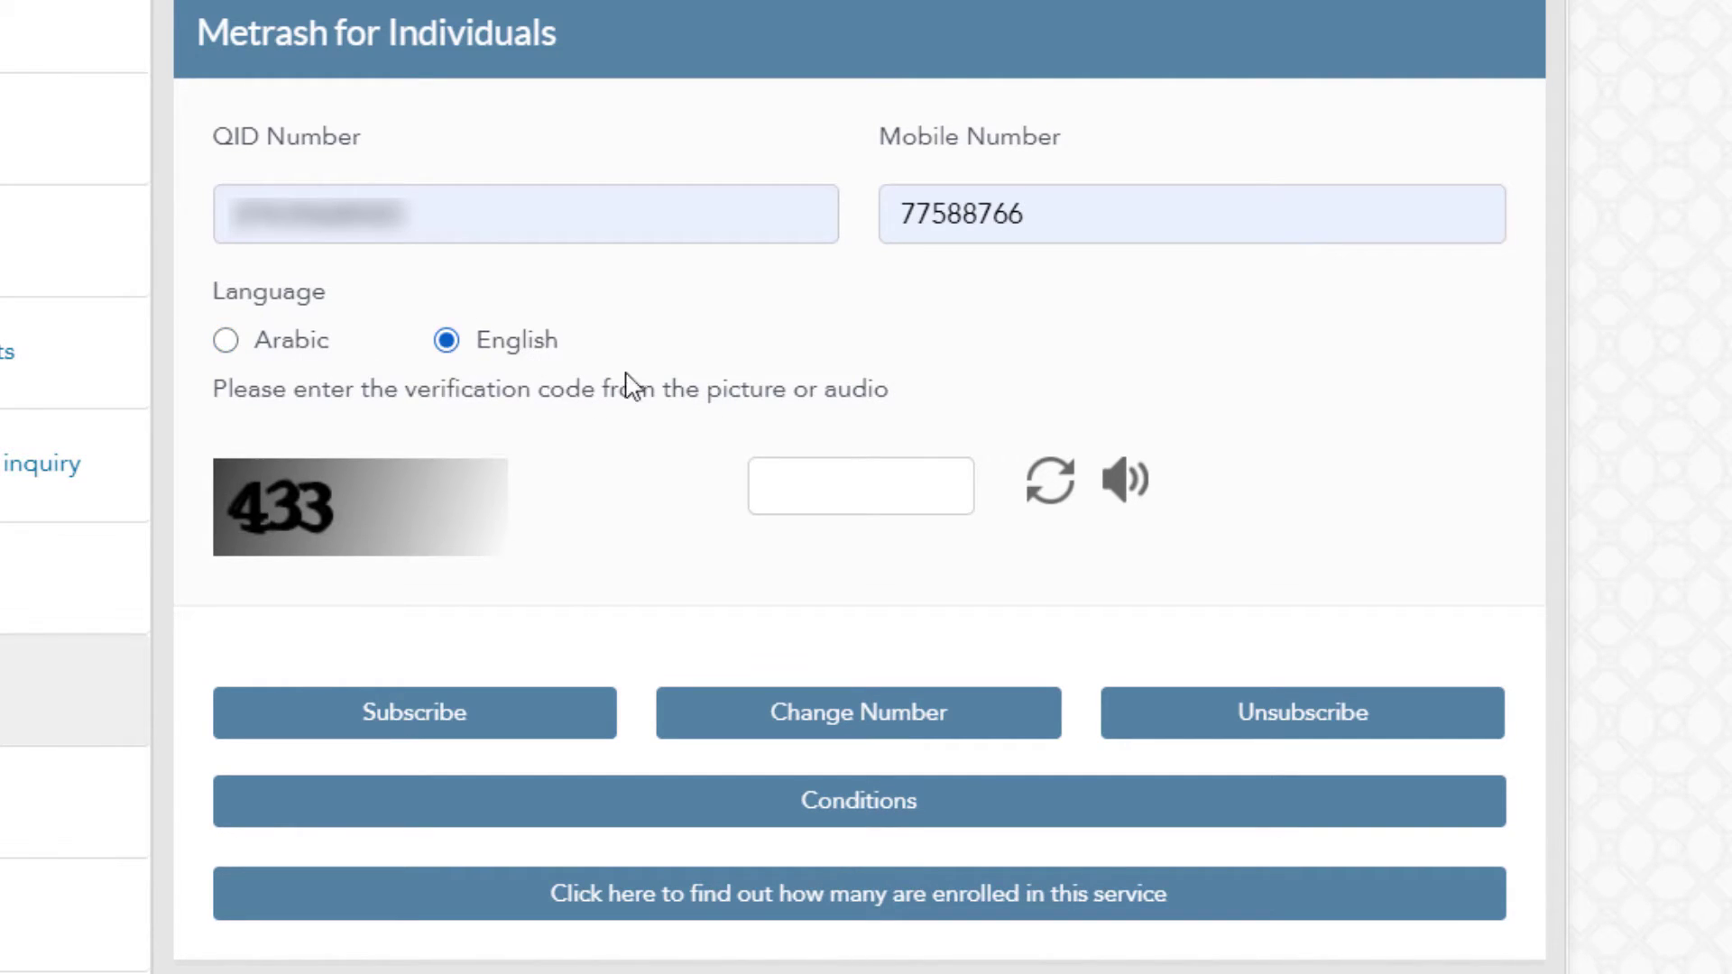
click(805, 488)
text(433)
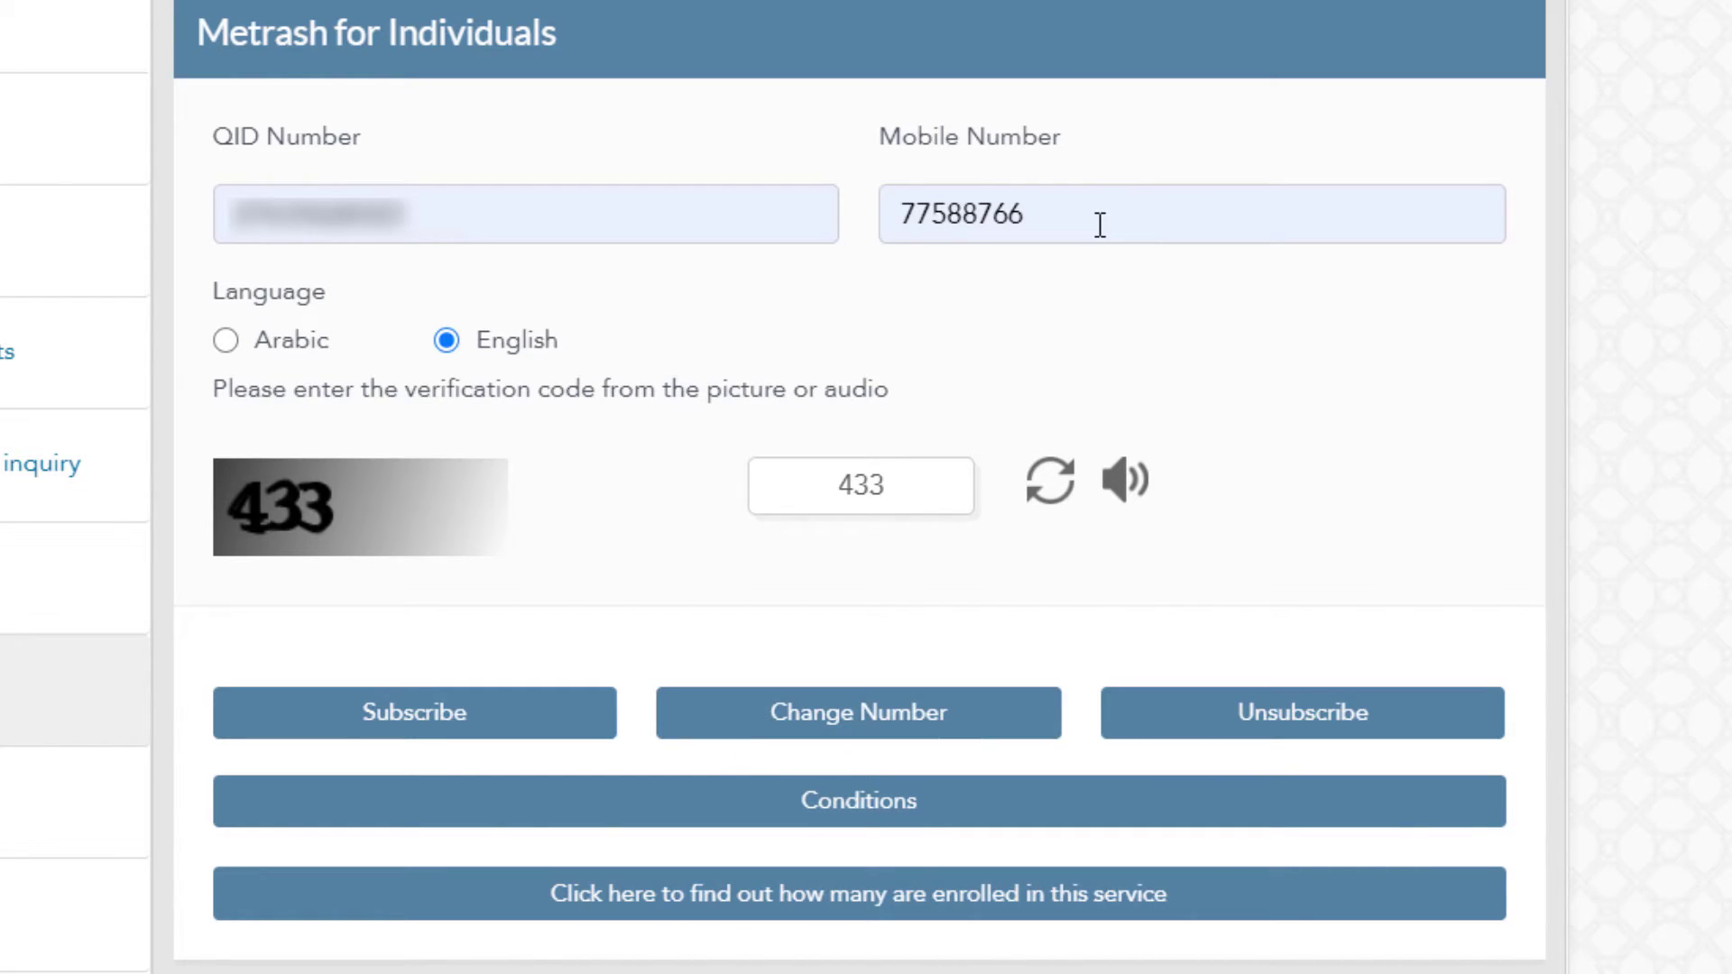
Submit the Metrash subscription, which reports the number is already registered for SMS service.
drag(1098, 225, 831, 183)
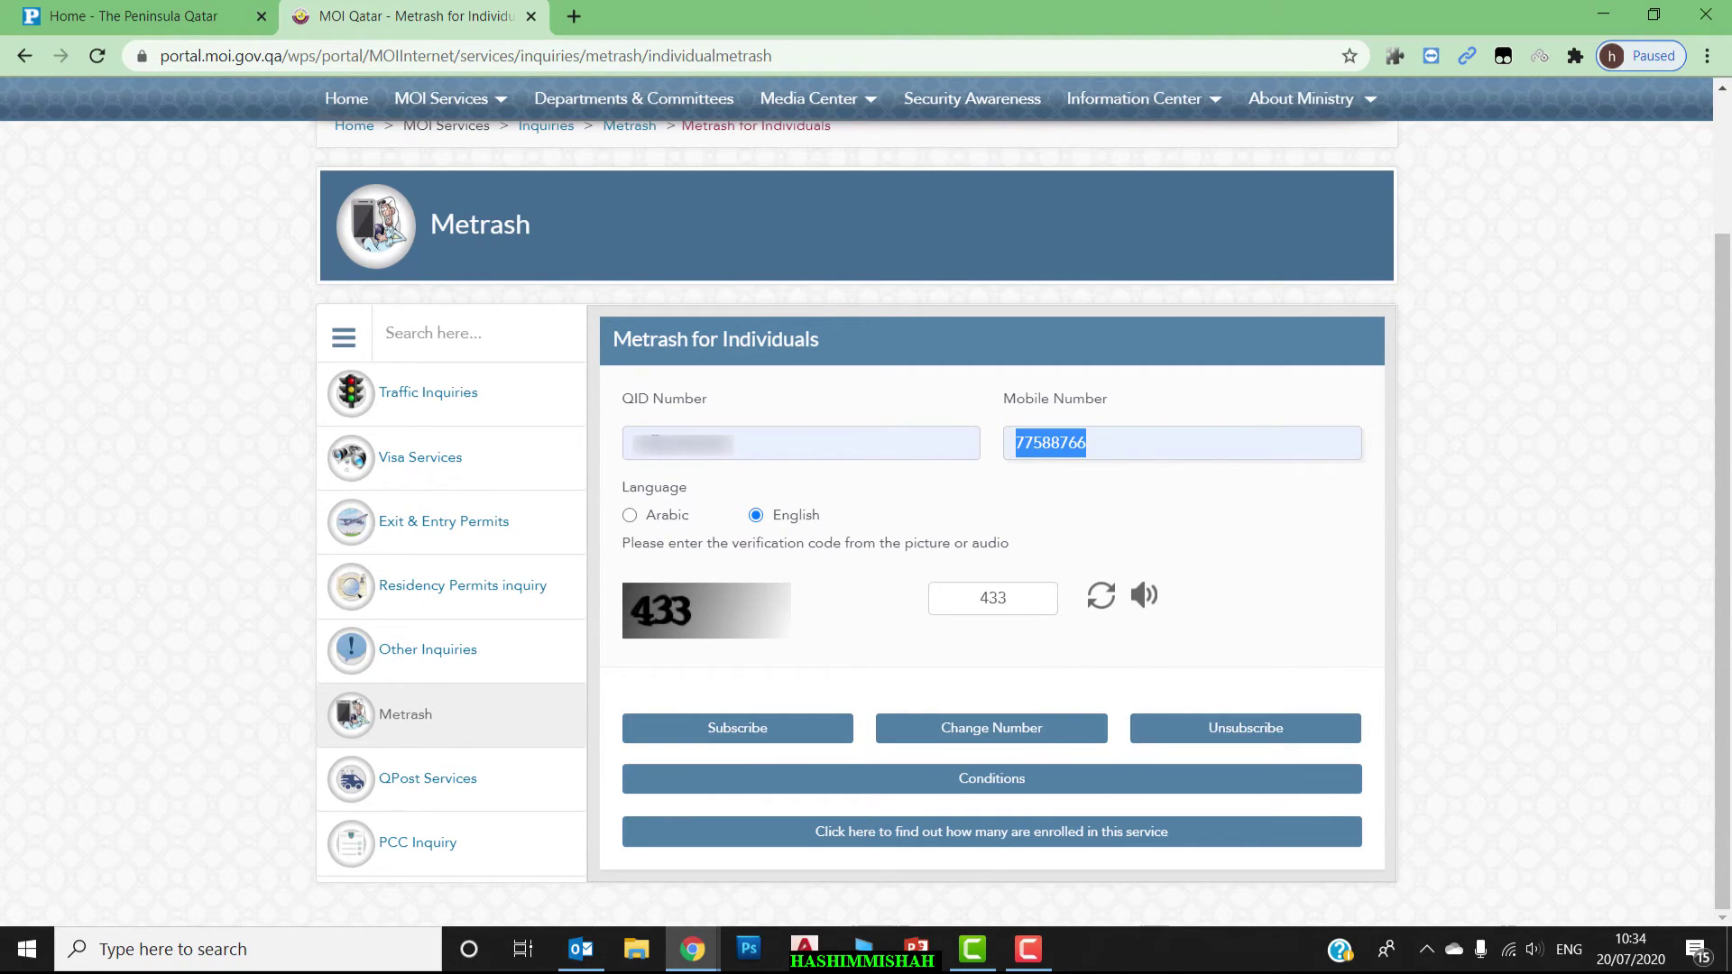
click(651, 443)
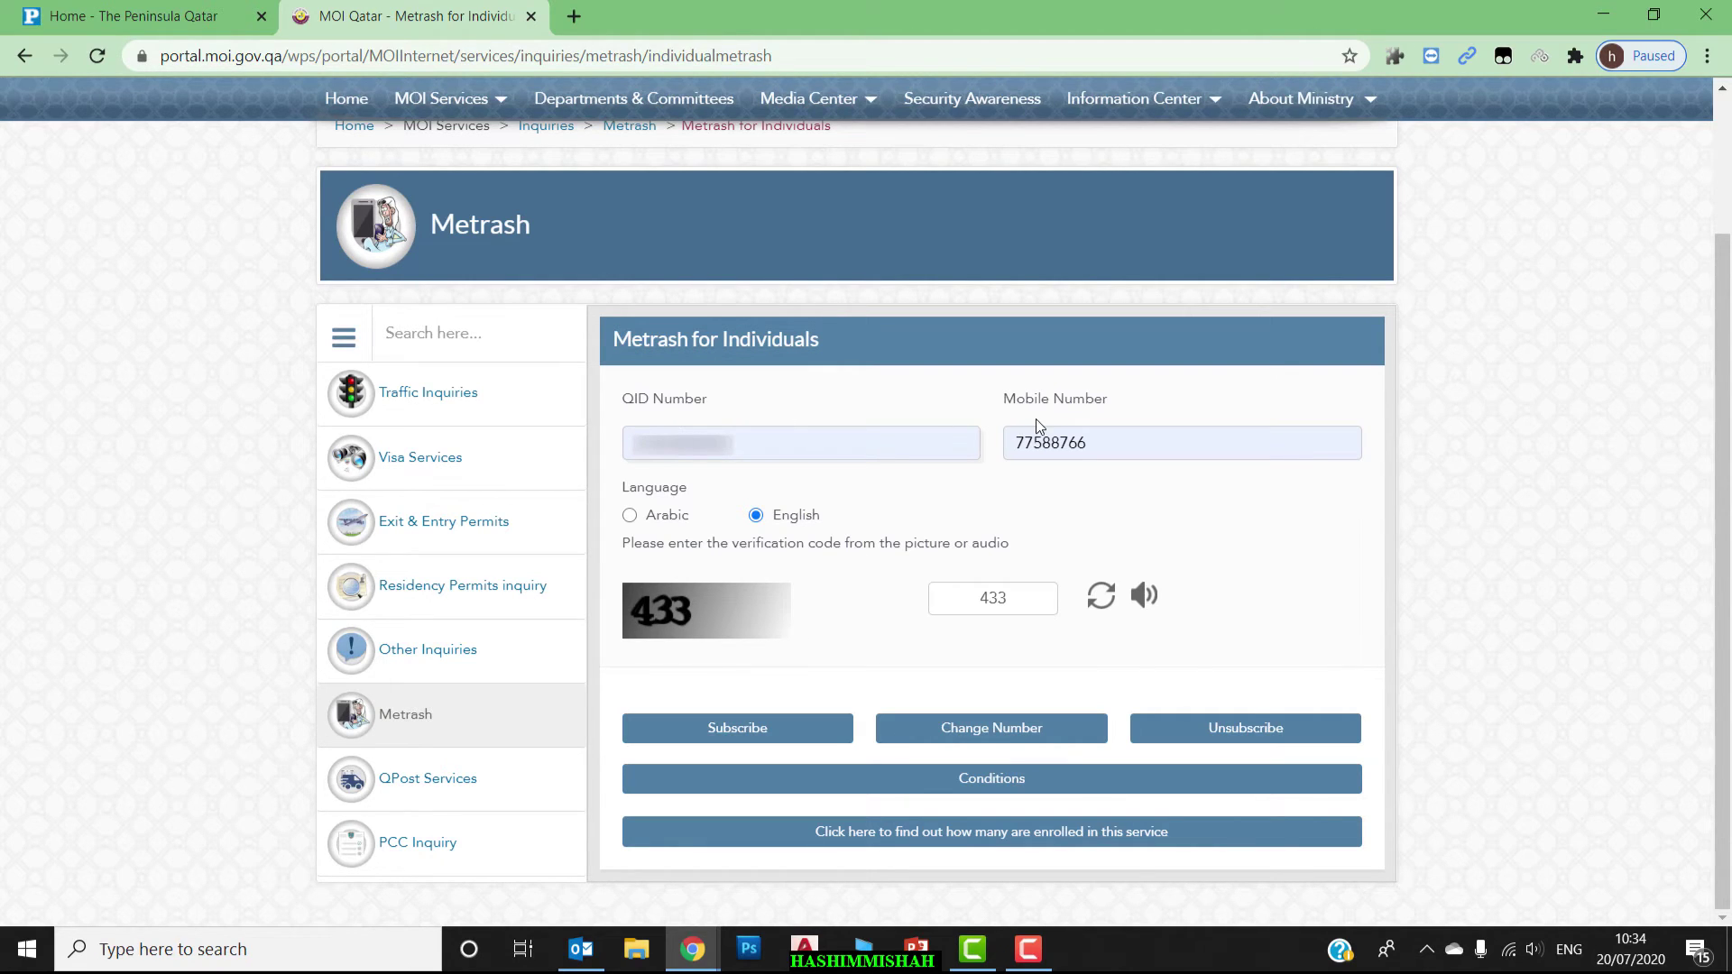
click(1054, 442)
click(785, 732)
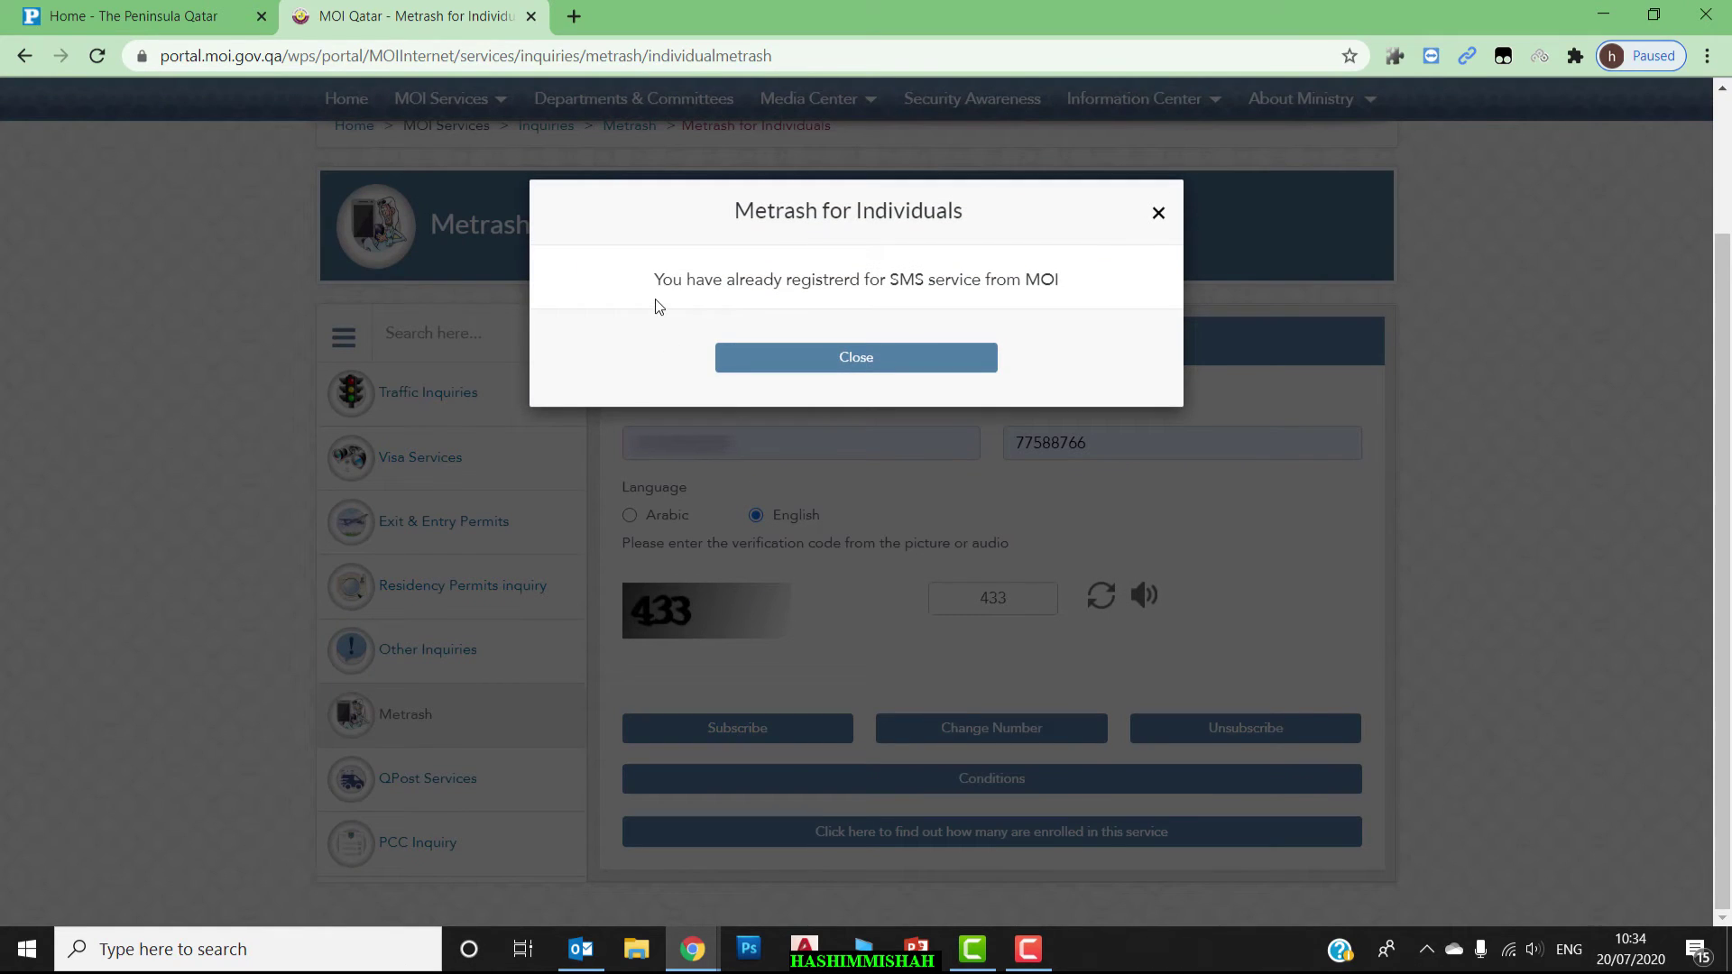
Close the already-registered notice, choose Change Number, and dismiss the incorrect code alert.
click(1158, 213)
click(993, 734)
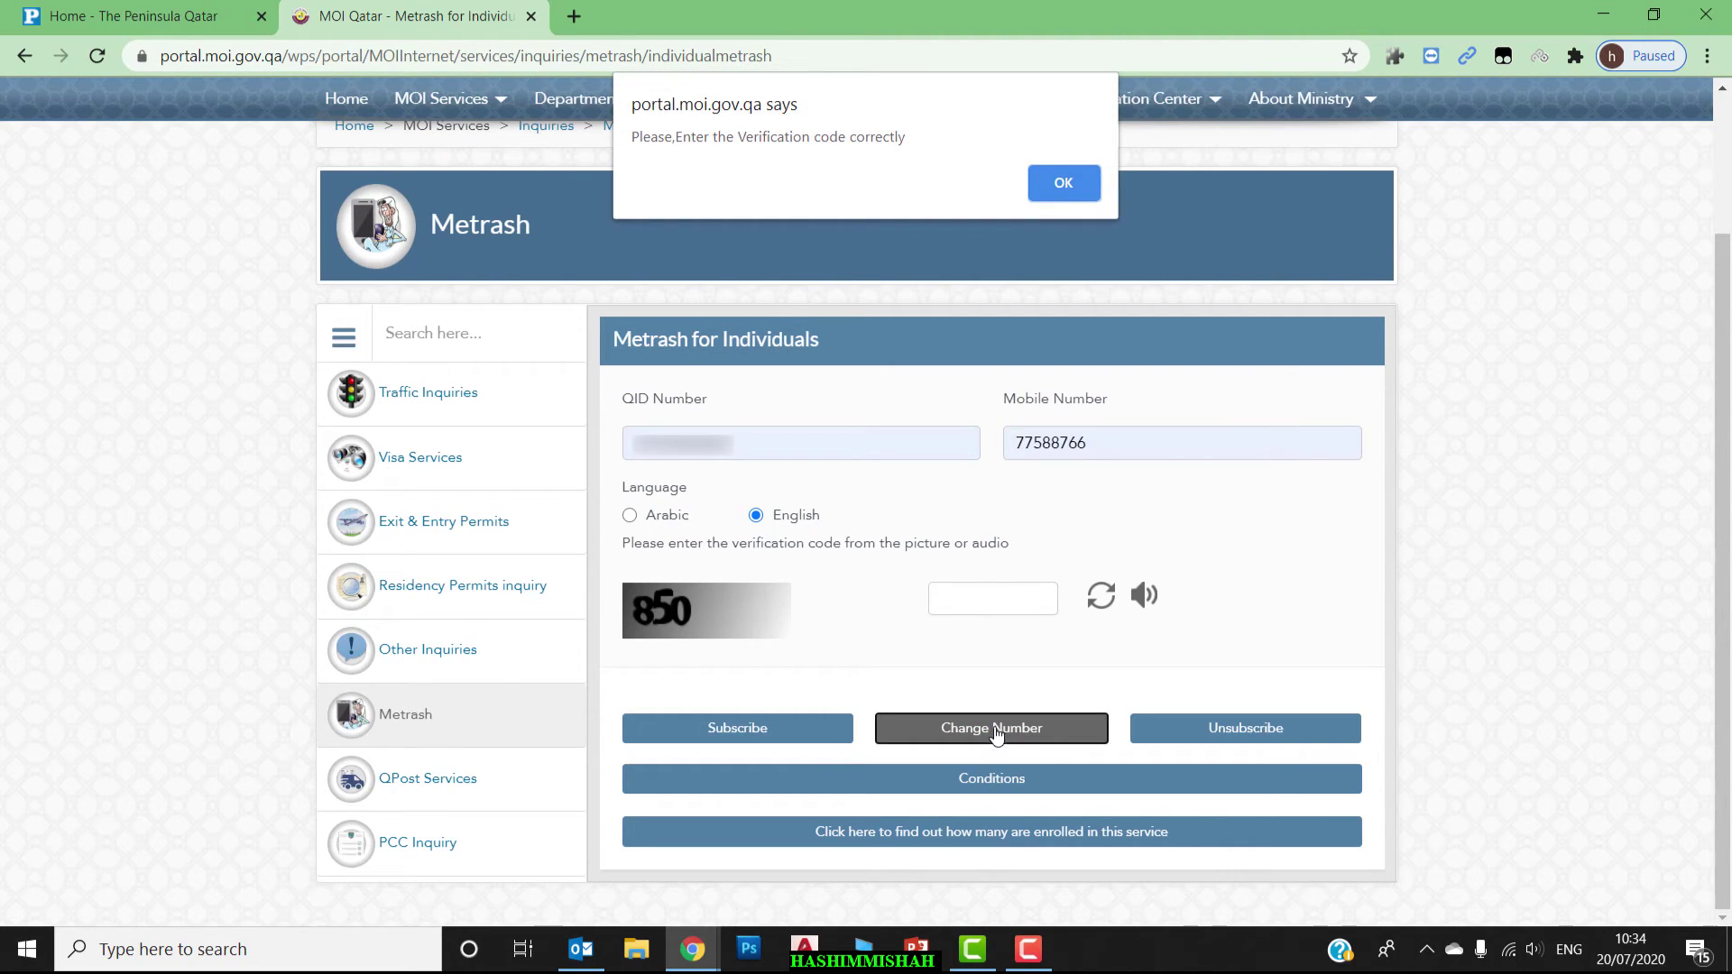
key(Return)
Enter verification code 850 and begin replacing the old mobile number with a new one.
text(850)
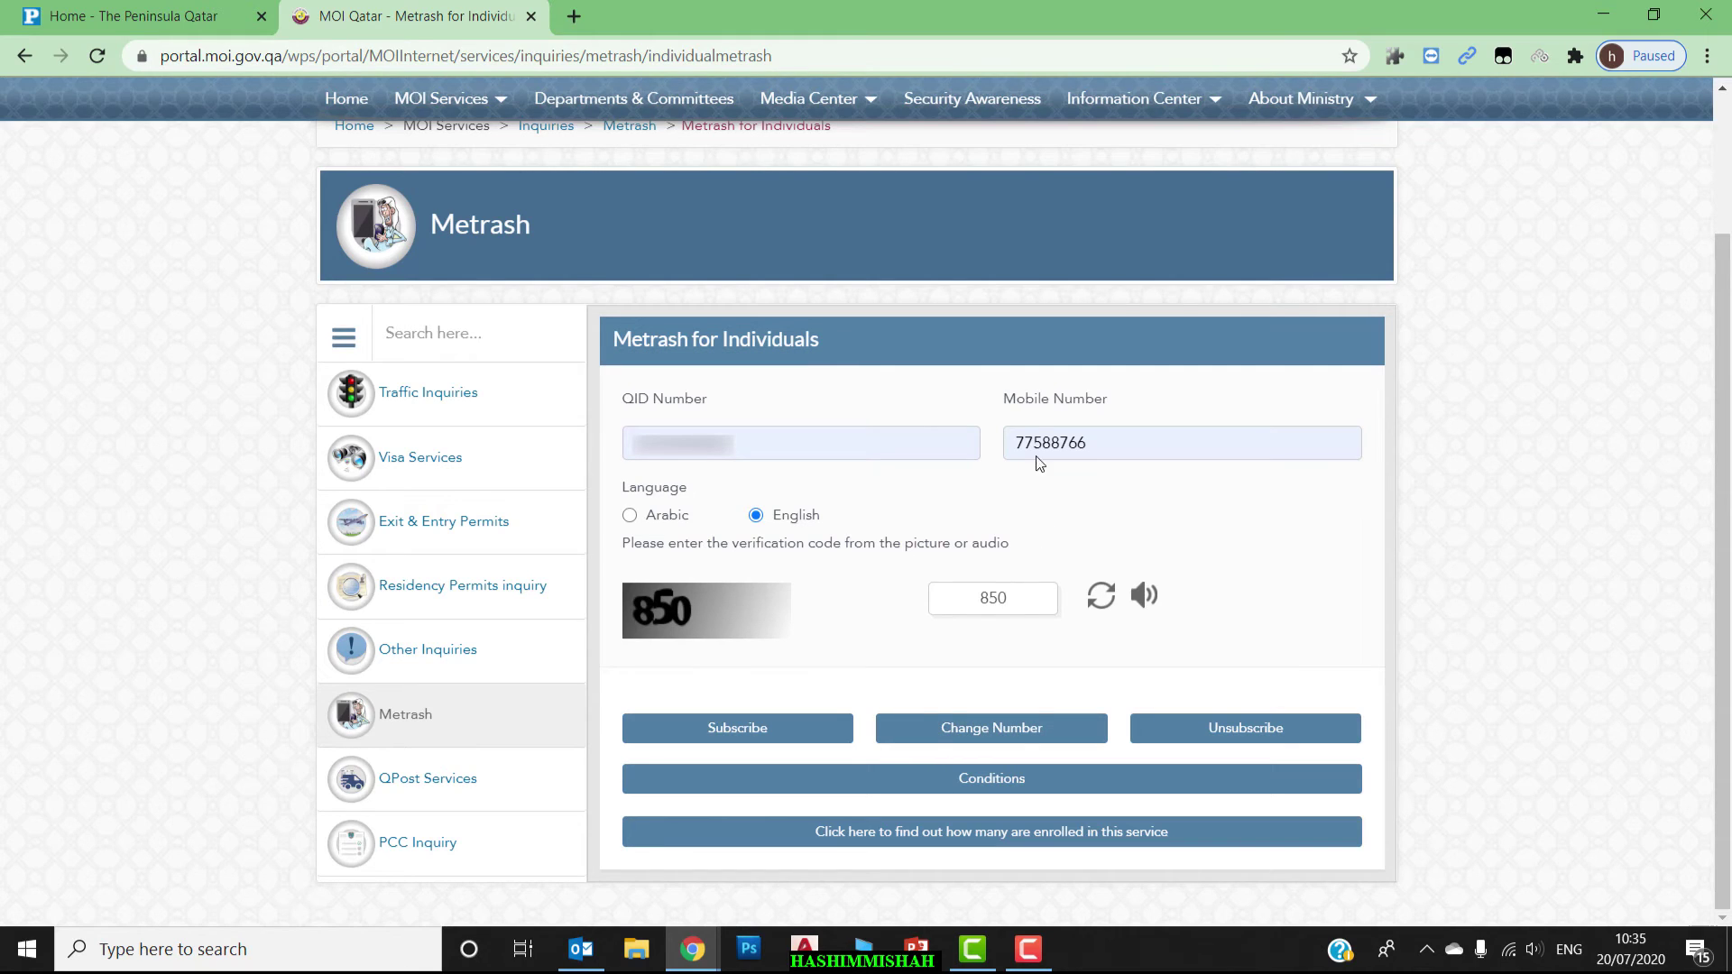
drag(1099, 441, 1003, 446)
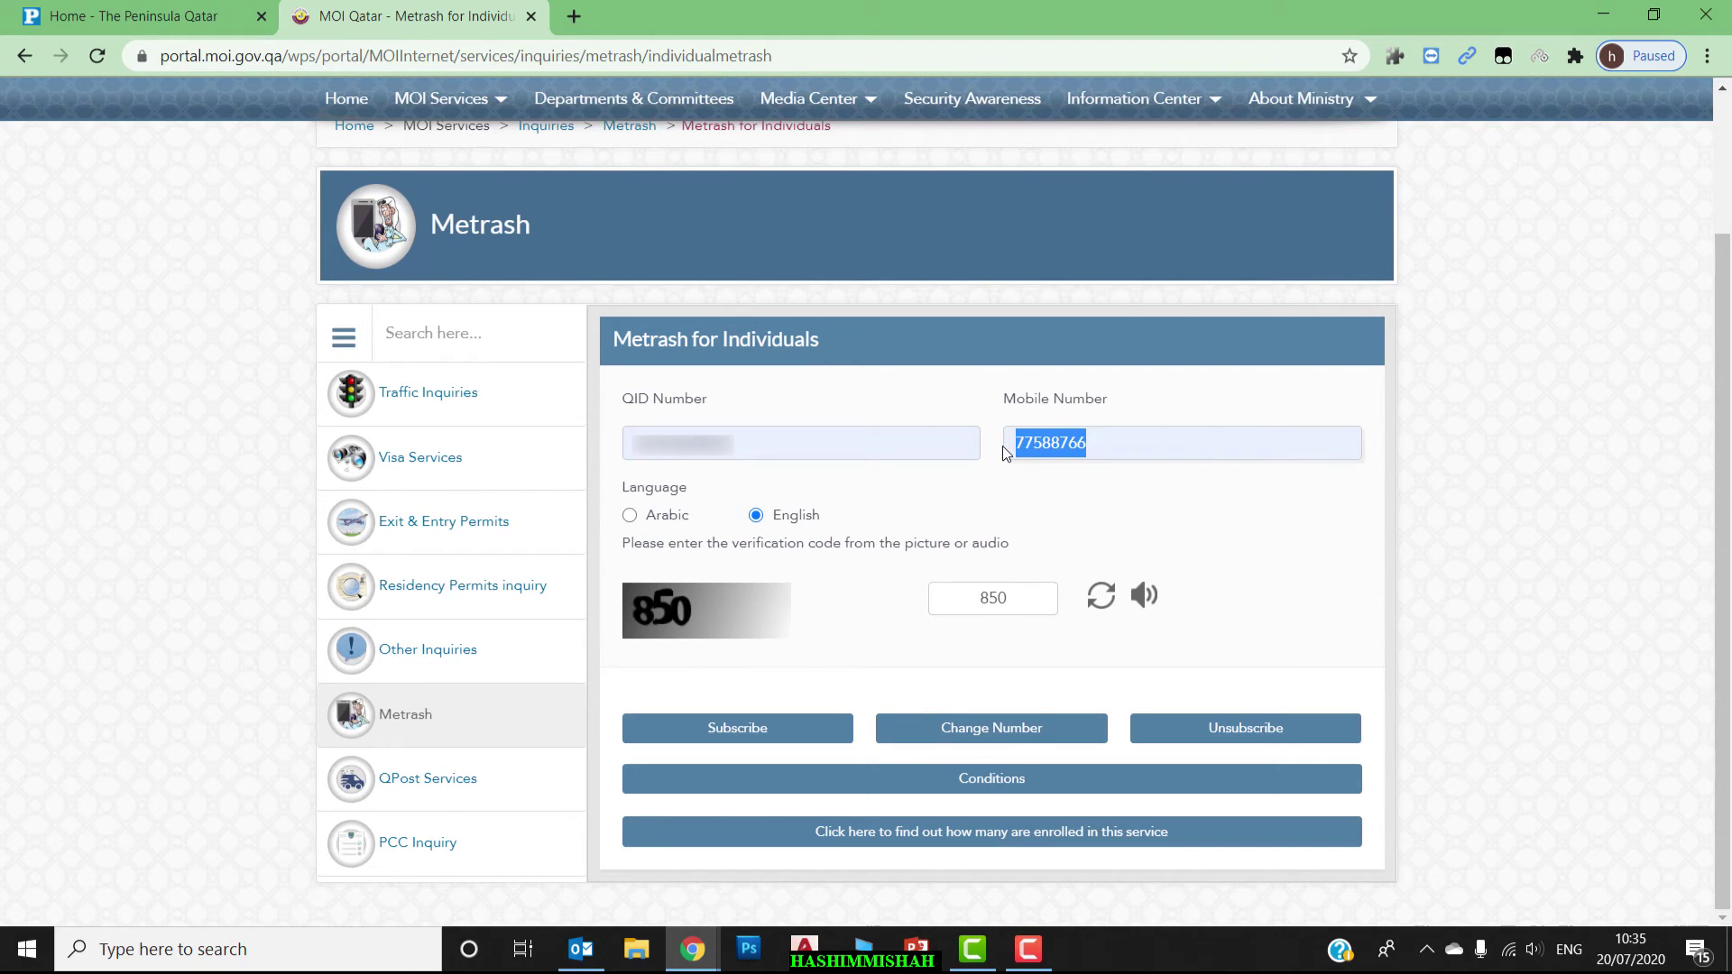
text(30)
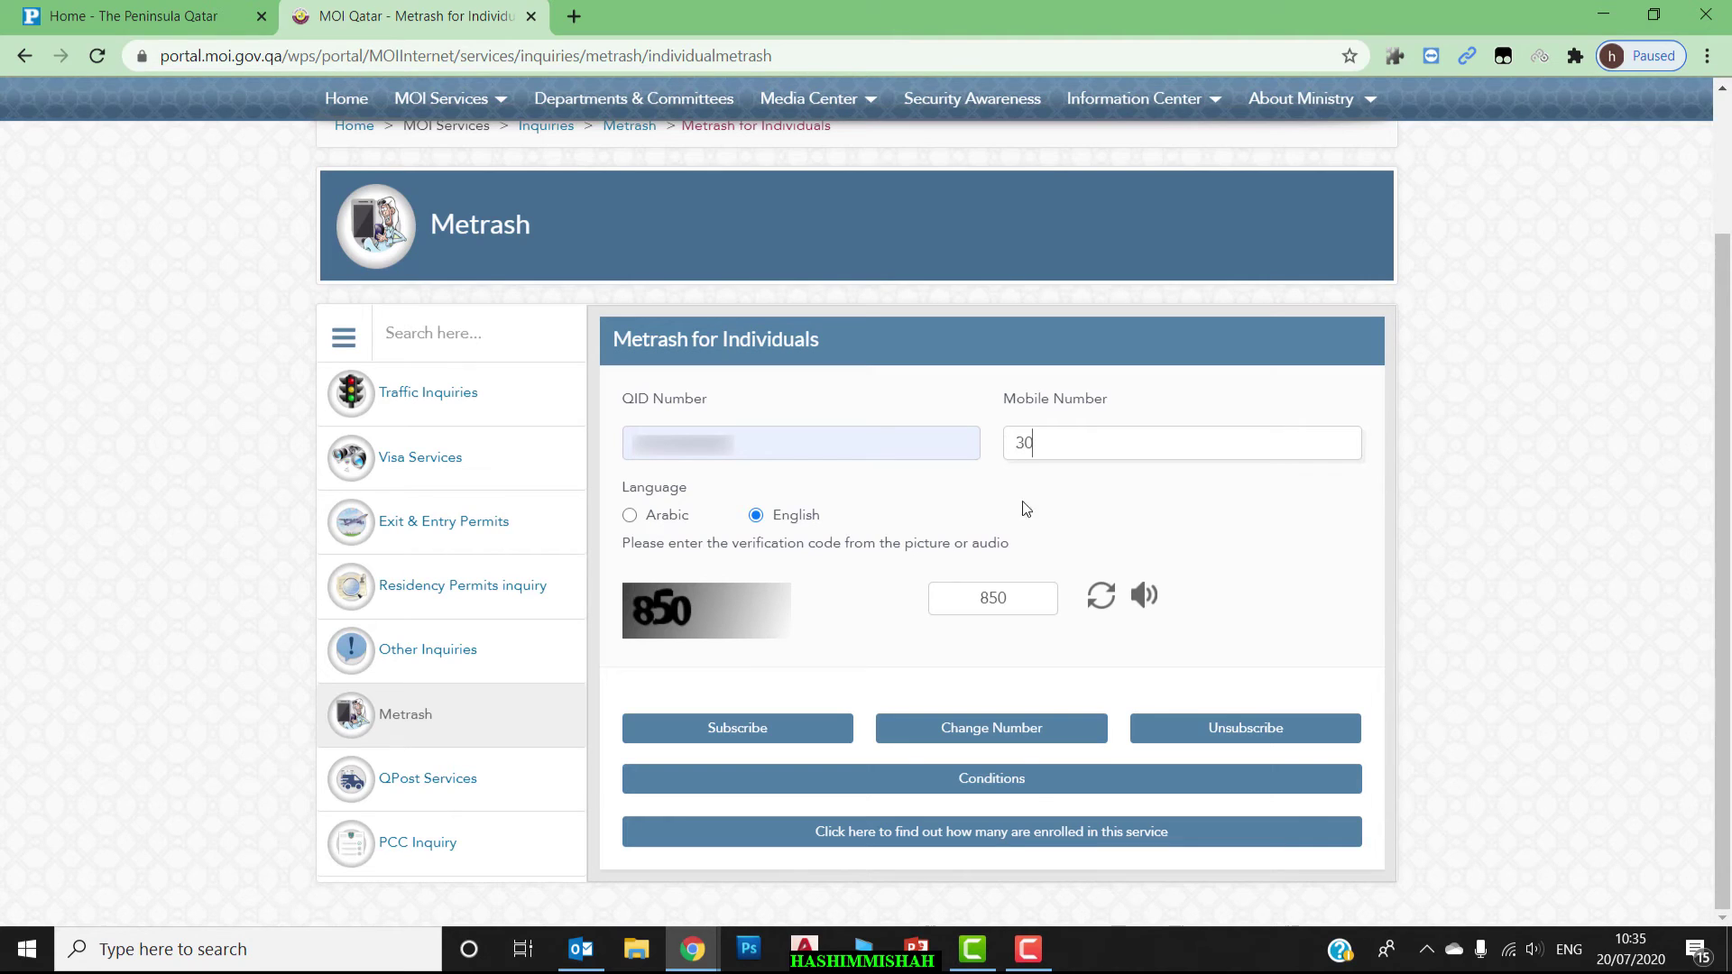